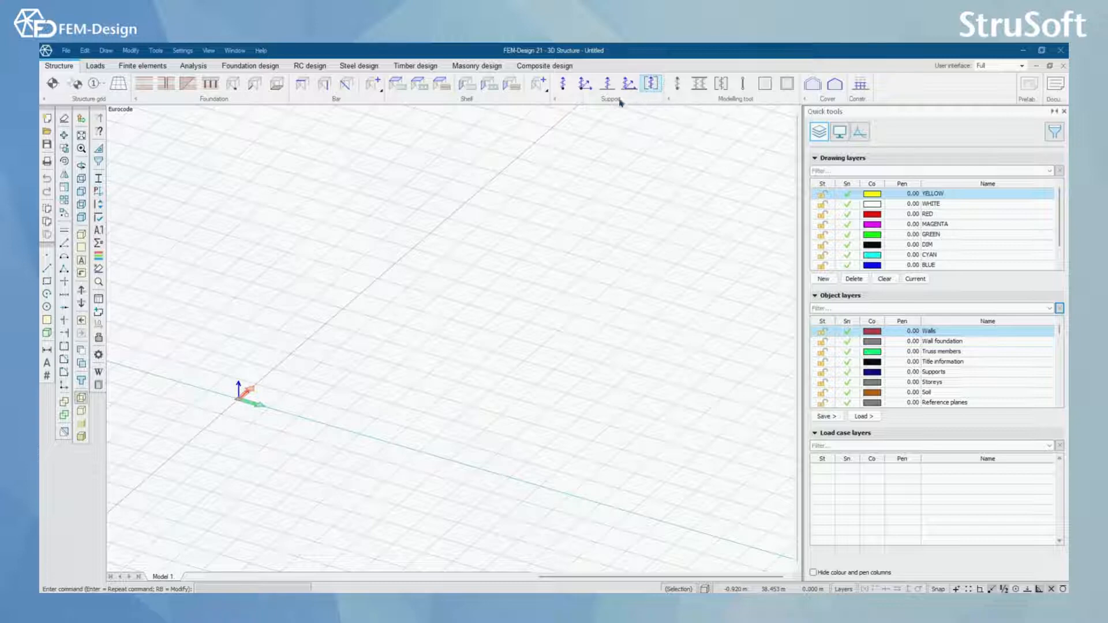
Step: Begin defining a point support with its direction parallel to the global Z axis
click(561, 85)
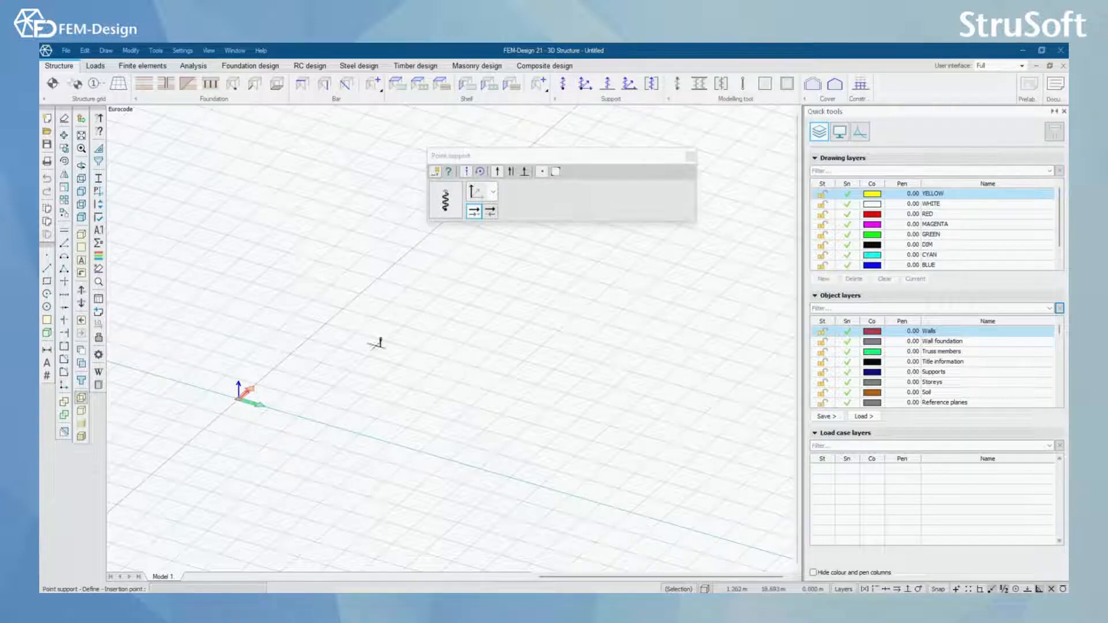
middle_drag(326, 404, 426, 371)
scroll(395, 380, up, 3)
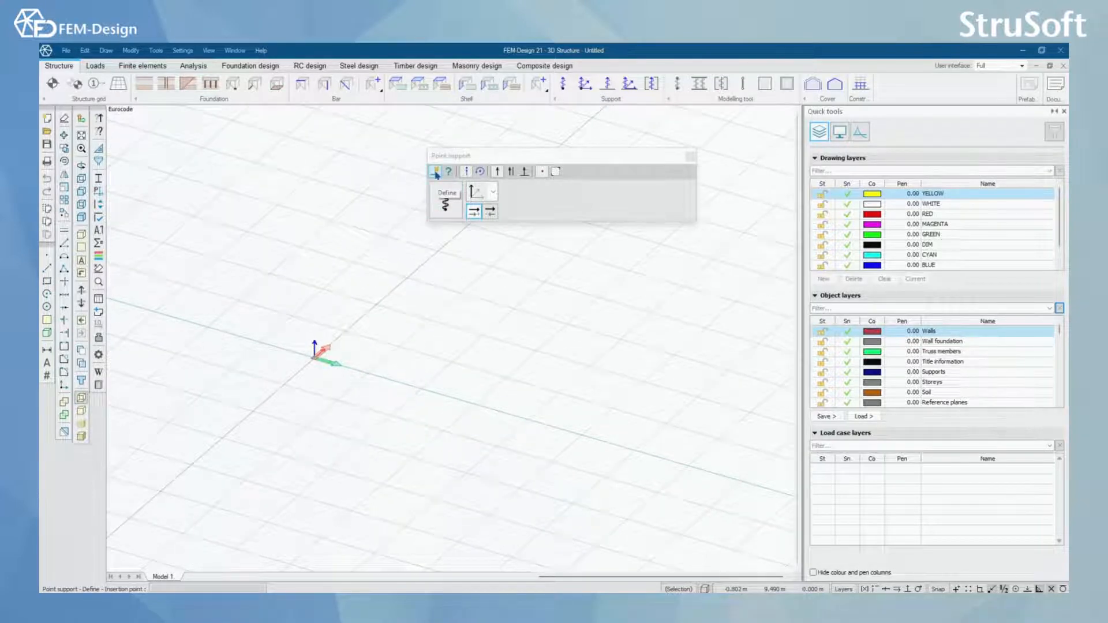
click(492, 193)
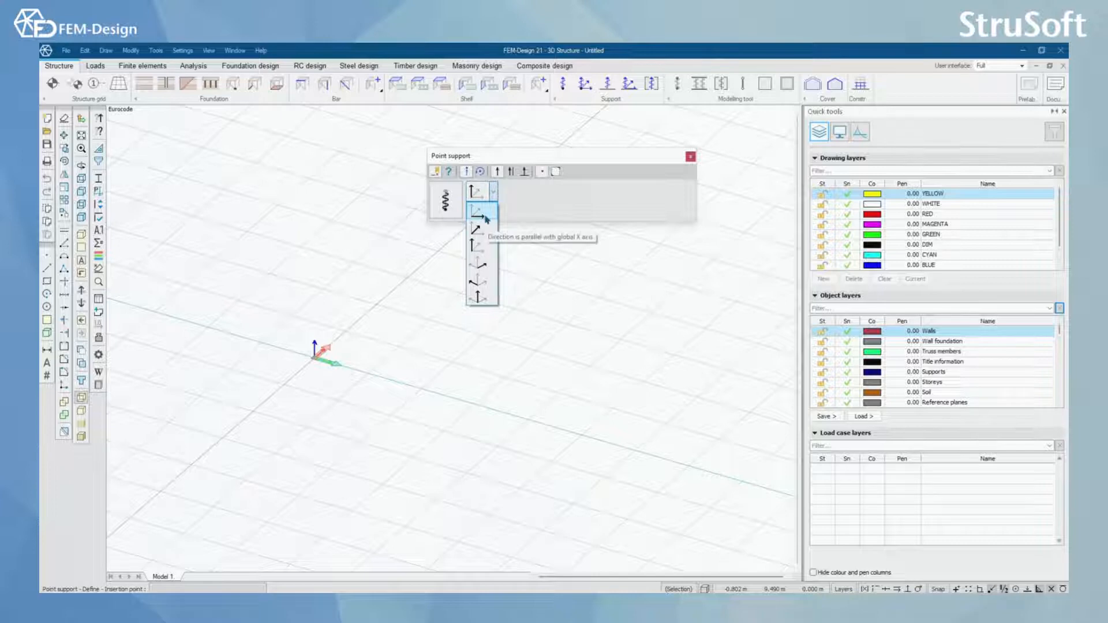
click(494, 194)
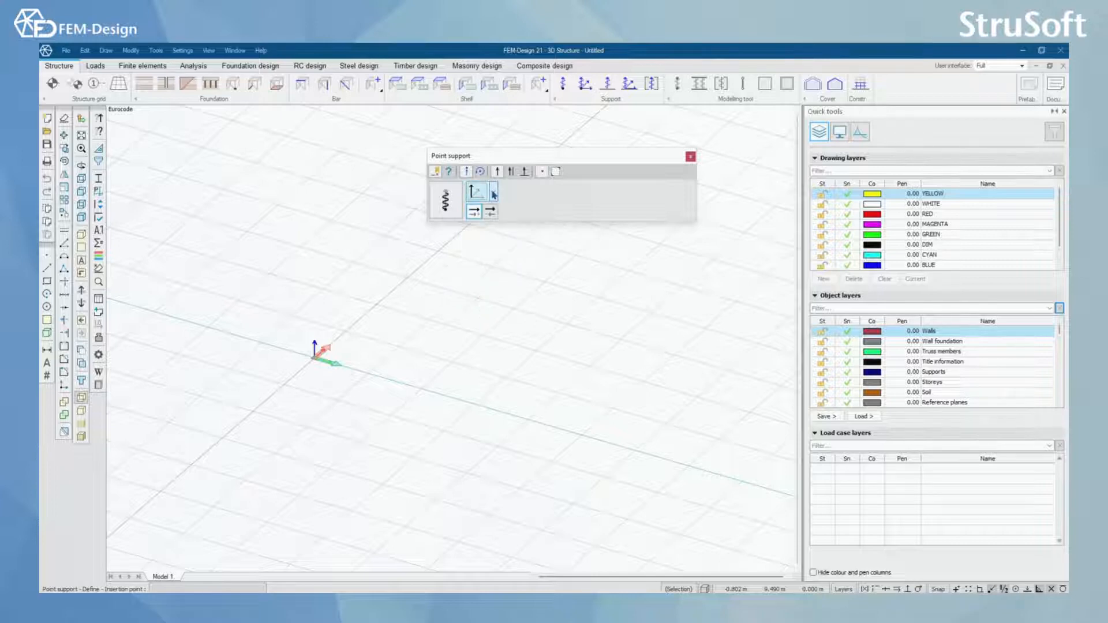
click(493, 195)
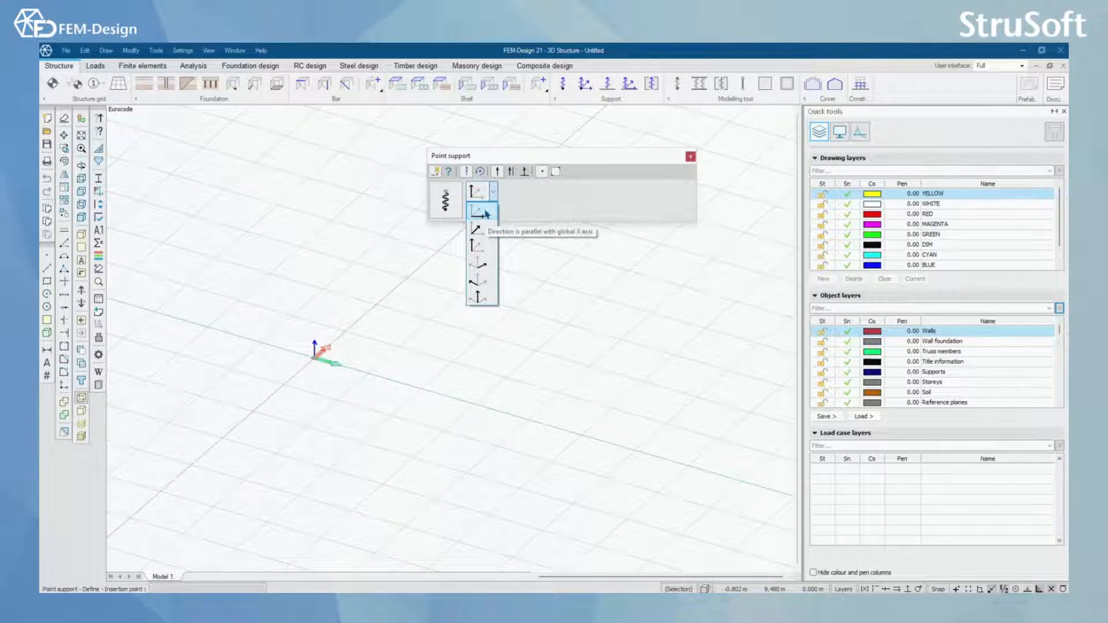
click(478, 213)
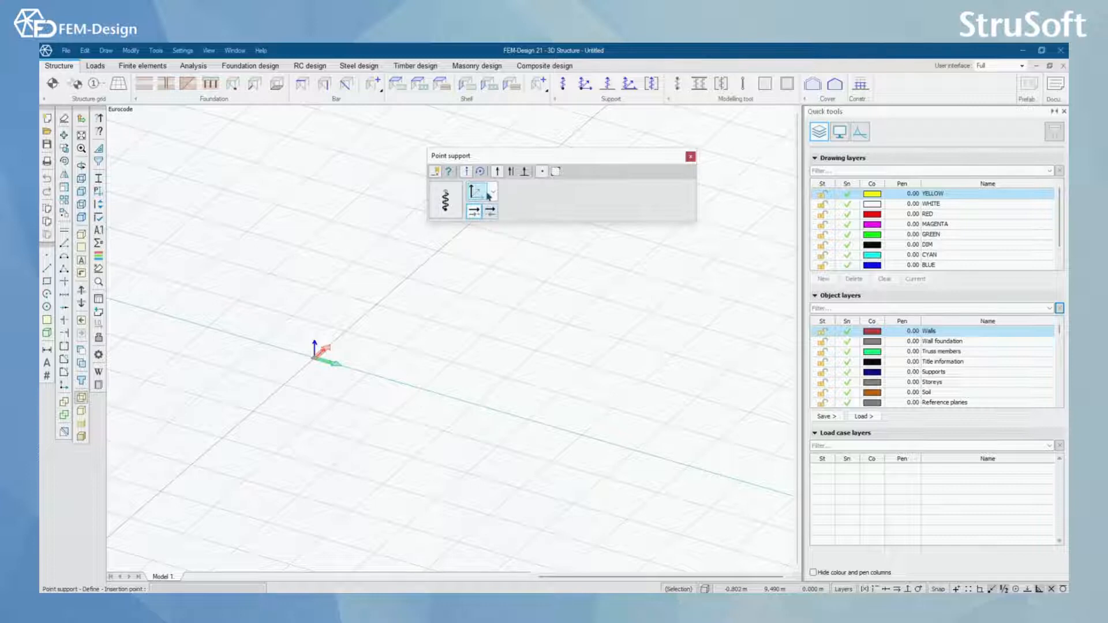
click(488, 194)
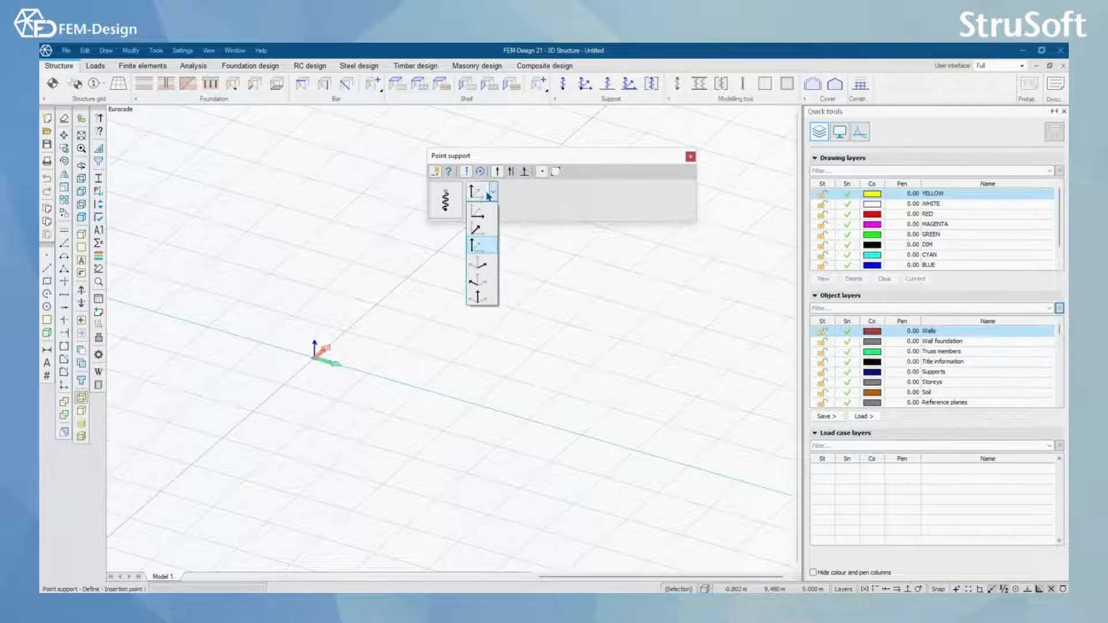
click(482, 247)
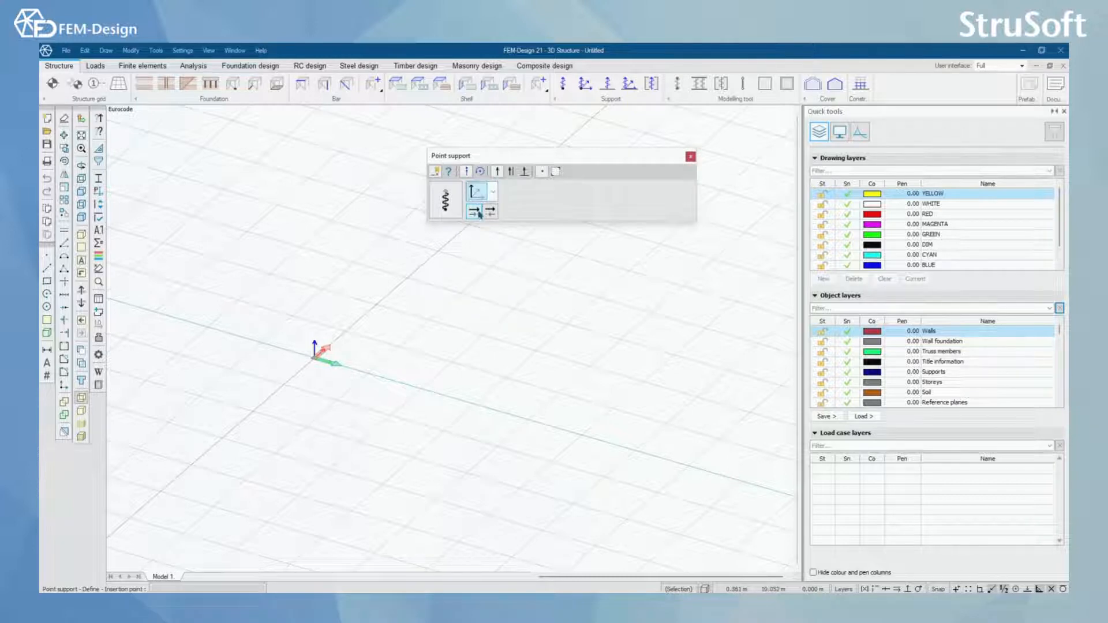
Step: Place the vertical point support on the ground plane at X 2 m, Y 2 m
scroll(363, 364, up, 2)
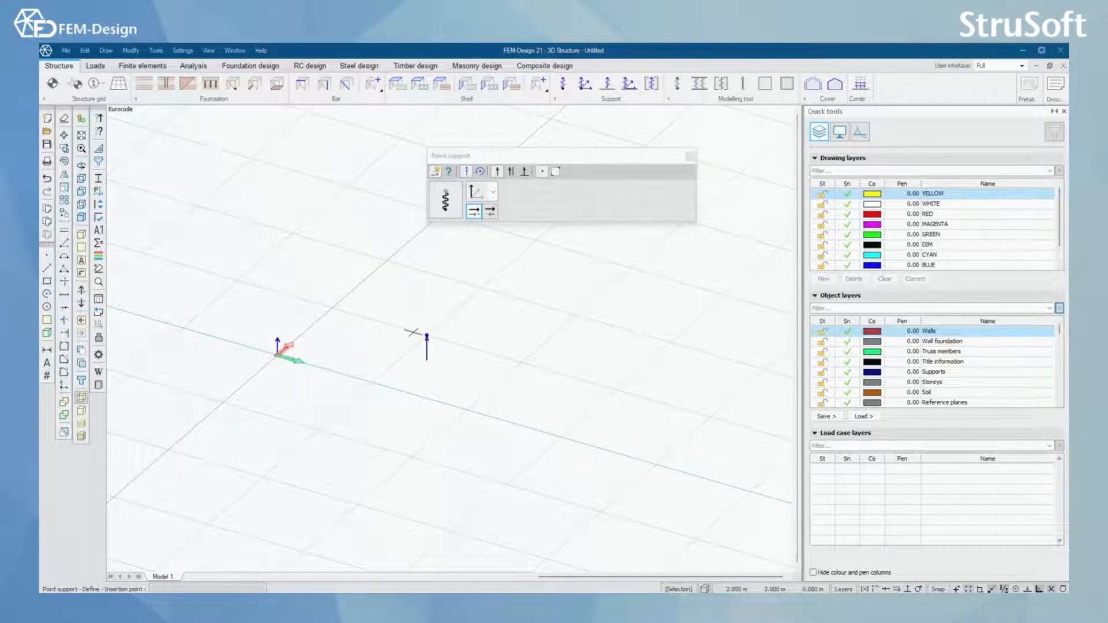
scroll(428, 346, up, 2)
click(429, 347)
scroll(428, 346, up, 2)
scroll(468, 333, up, 1)
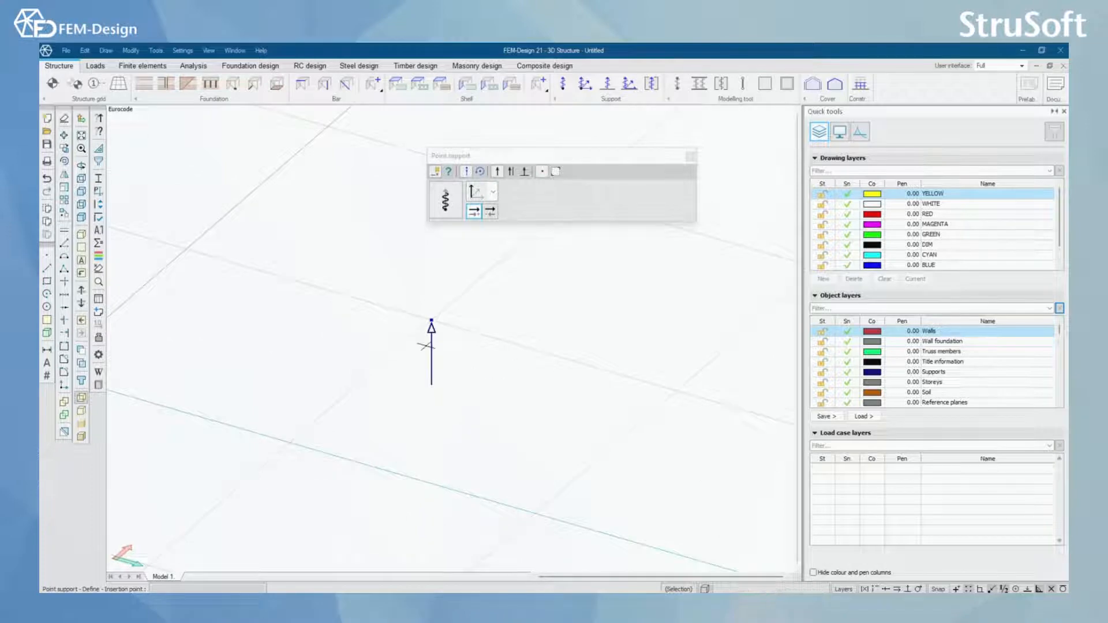
Step: Add two more point supports at the same point, one parallel to the global Y axis and one parallel to the global X axis
click(493, 192)
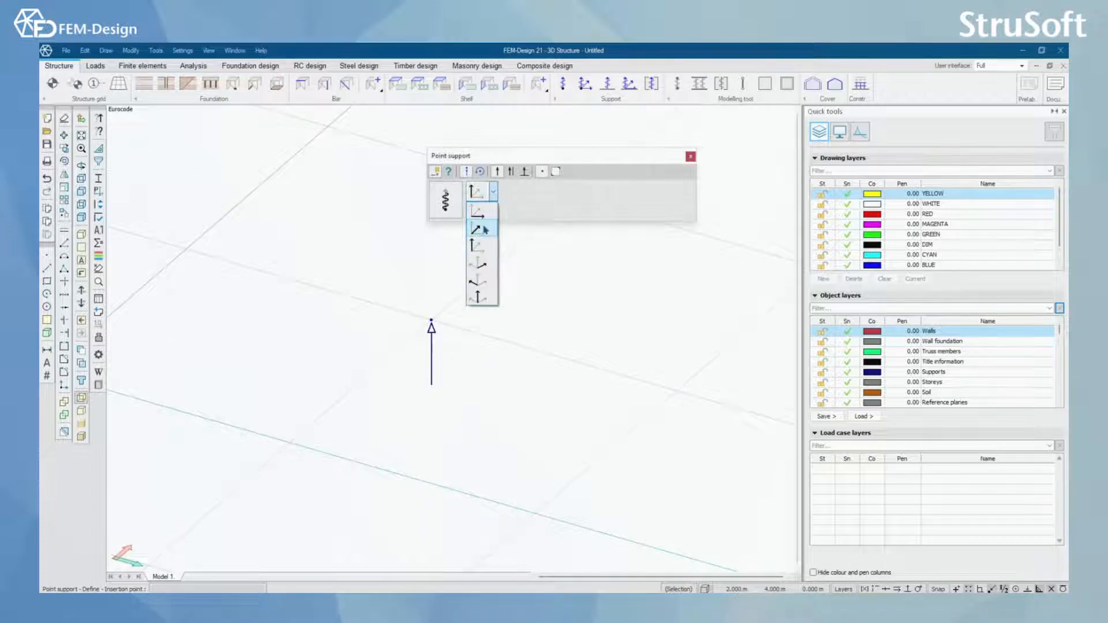
click(484, 229)
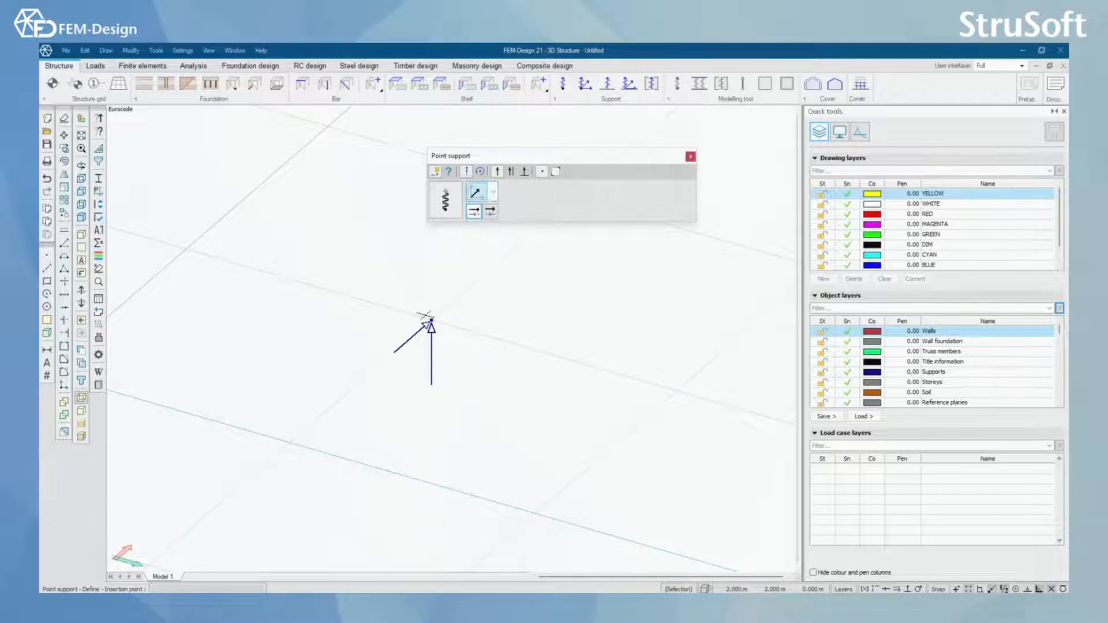
click(484, 193)
click(485, 213)
click(425, 304)
scroll(420, 358, down, 2)
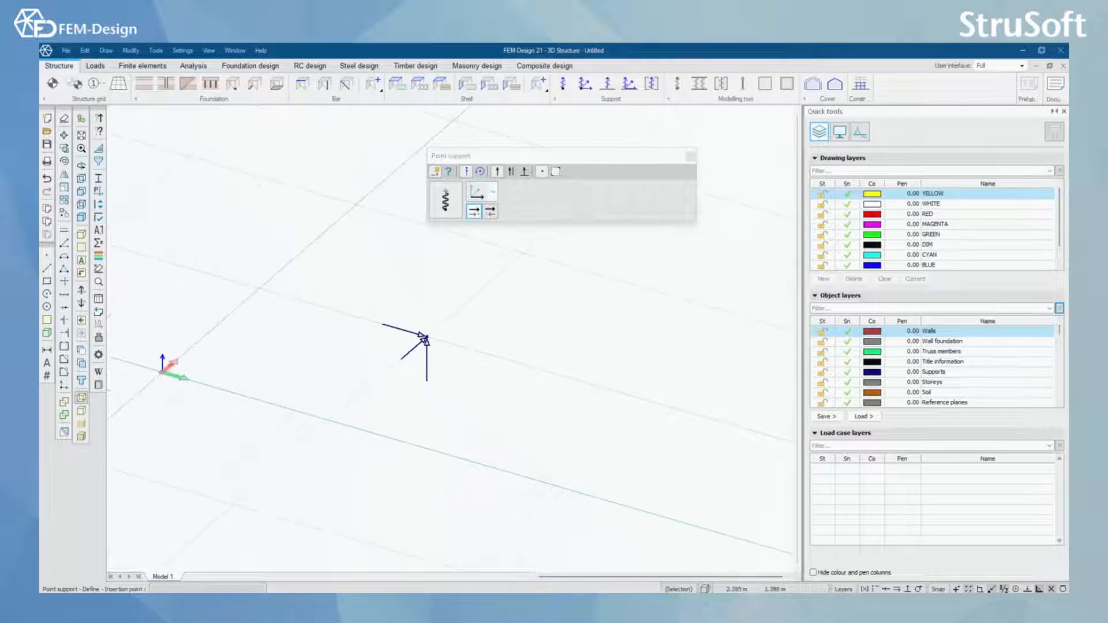
alt+middle_drag(370, 291, 426, 334)
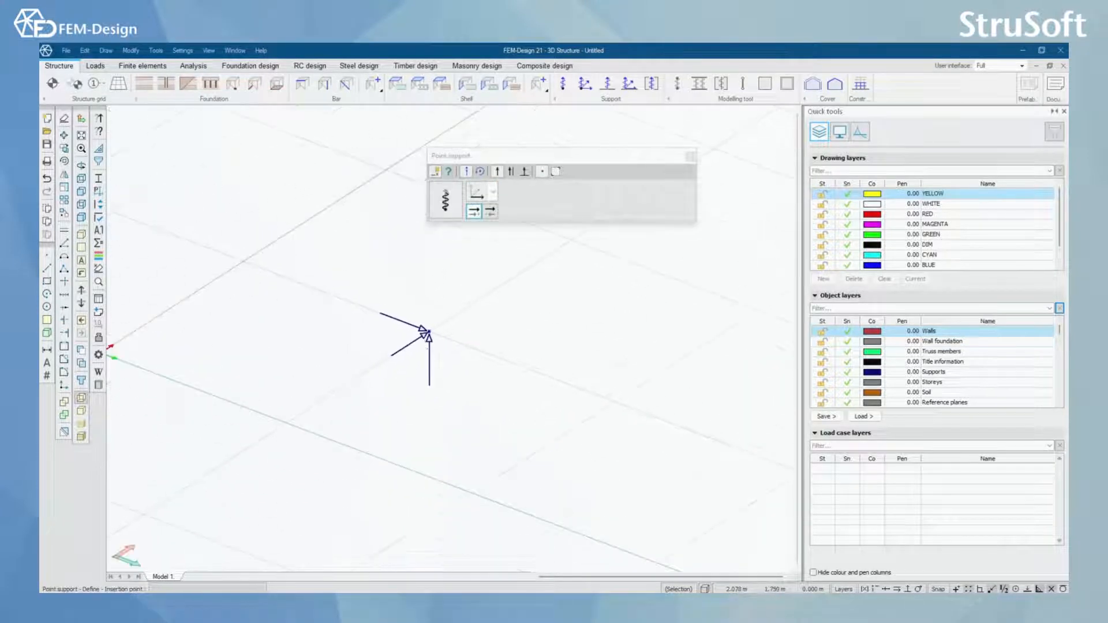
Step: Review the point support's default spring, plastic limit and identifier settings, and leave the point support command without keeping changes
click(442, 202)
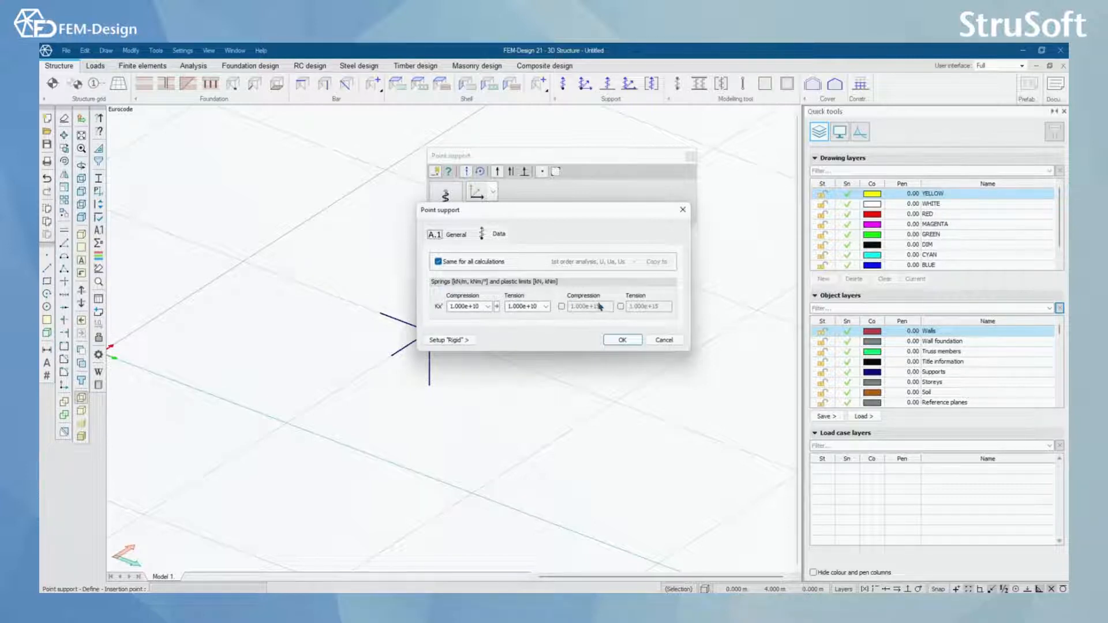
click(562, 307)
click(458, 247)
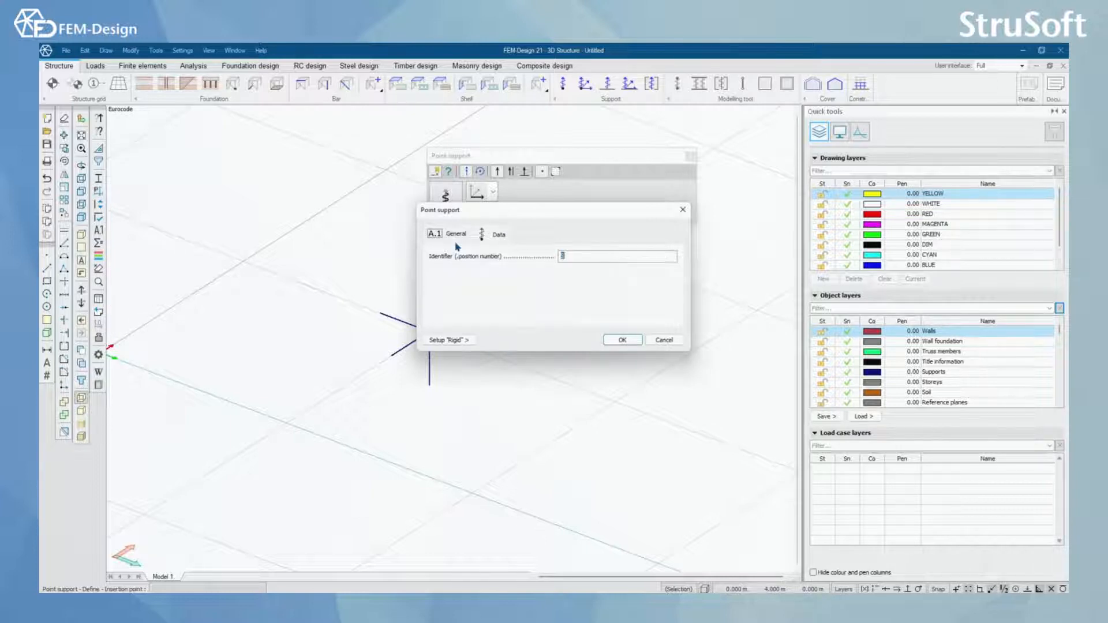
click(683, 209)
click(428, 349)
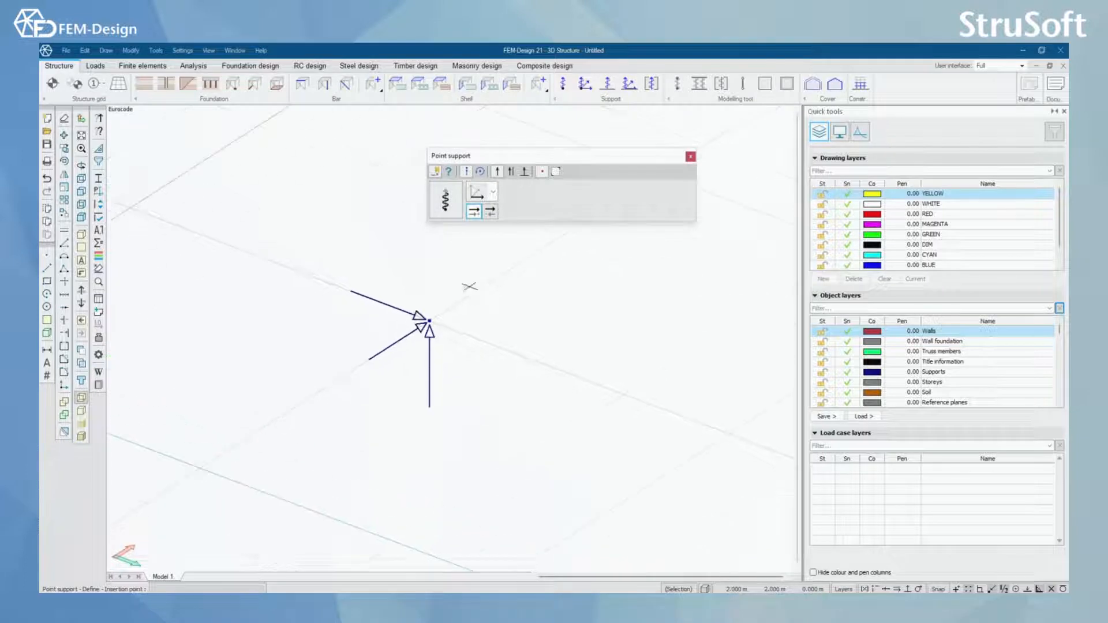
scroll(468, 398, down, 2)
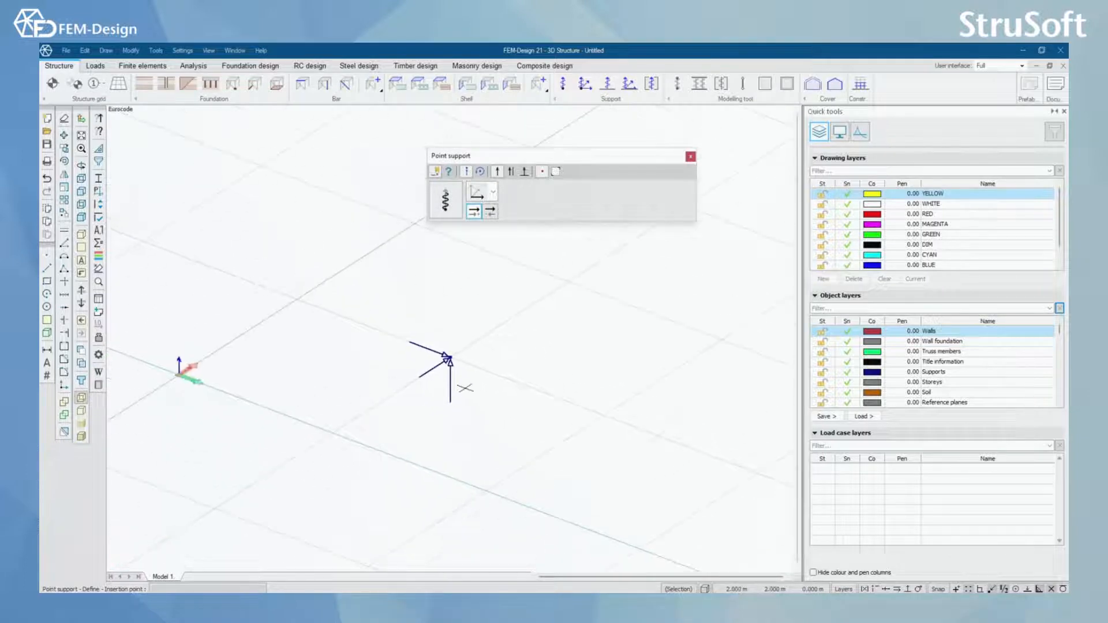
click(690, 157)
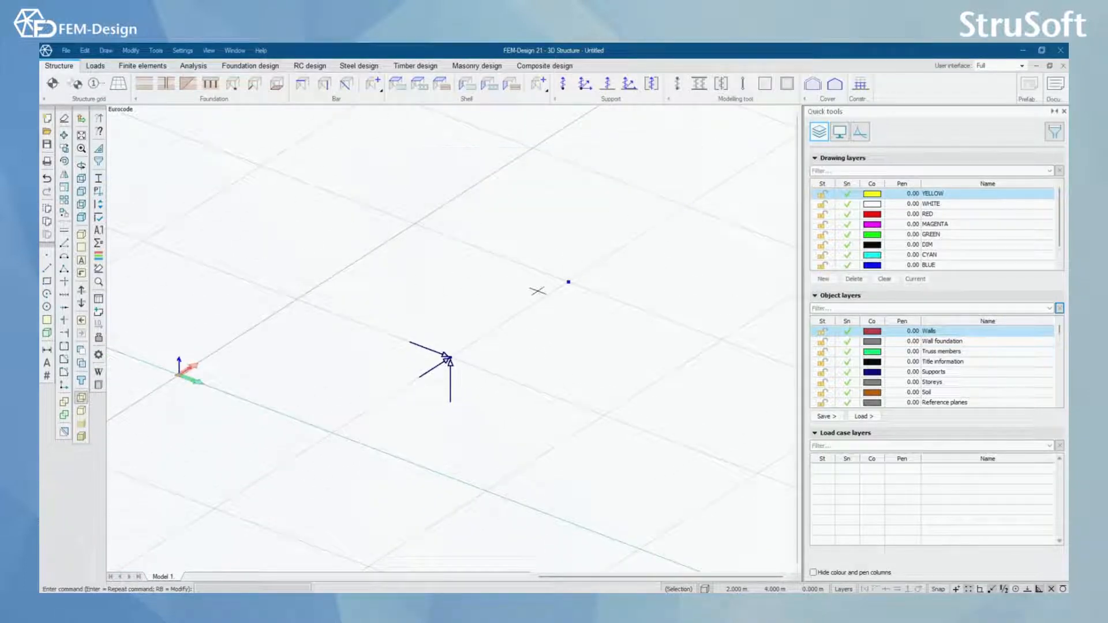
Step: Start a point support group and bring up its data settings for spring stiffnesses and plastic limits
click(585, 84)
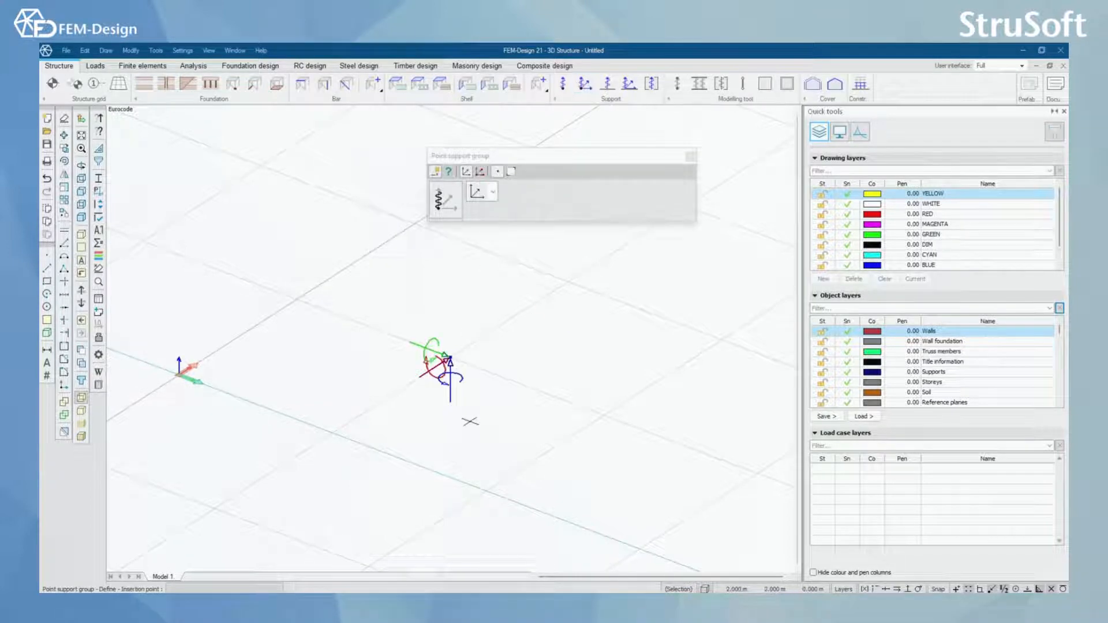
middle_drag(707, 346, 501, 403)
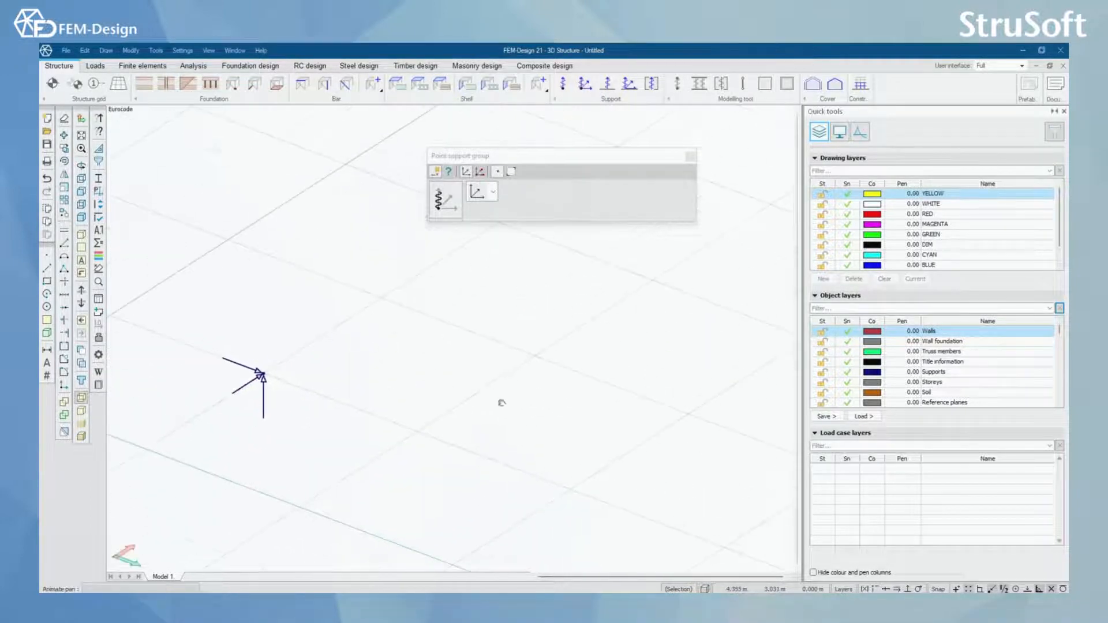
click(476, 192)
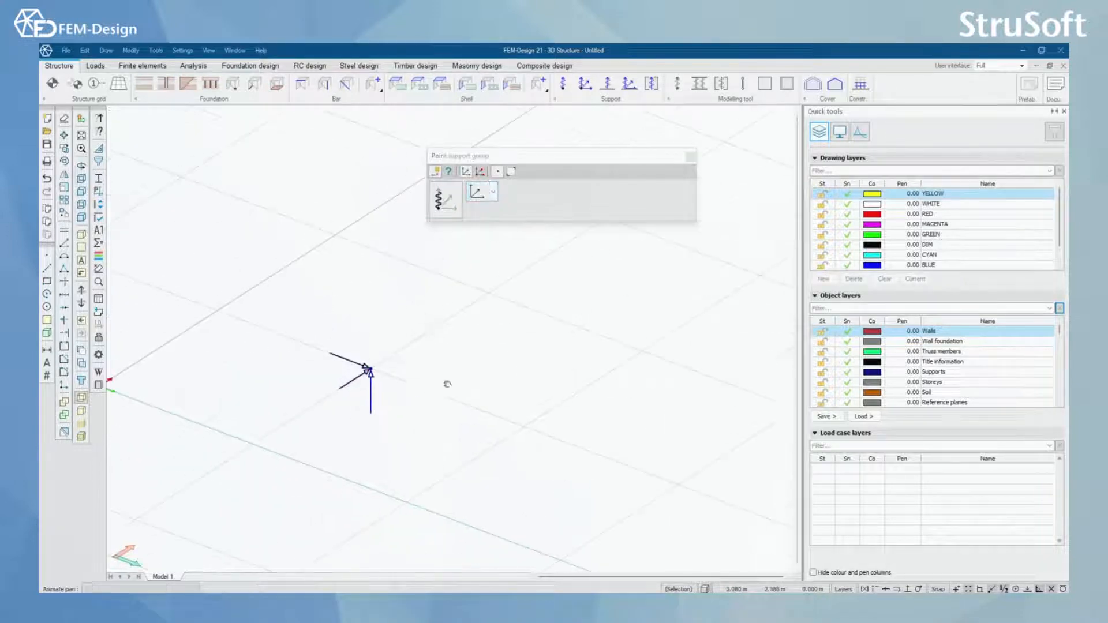
click(368, 371)
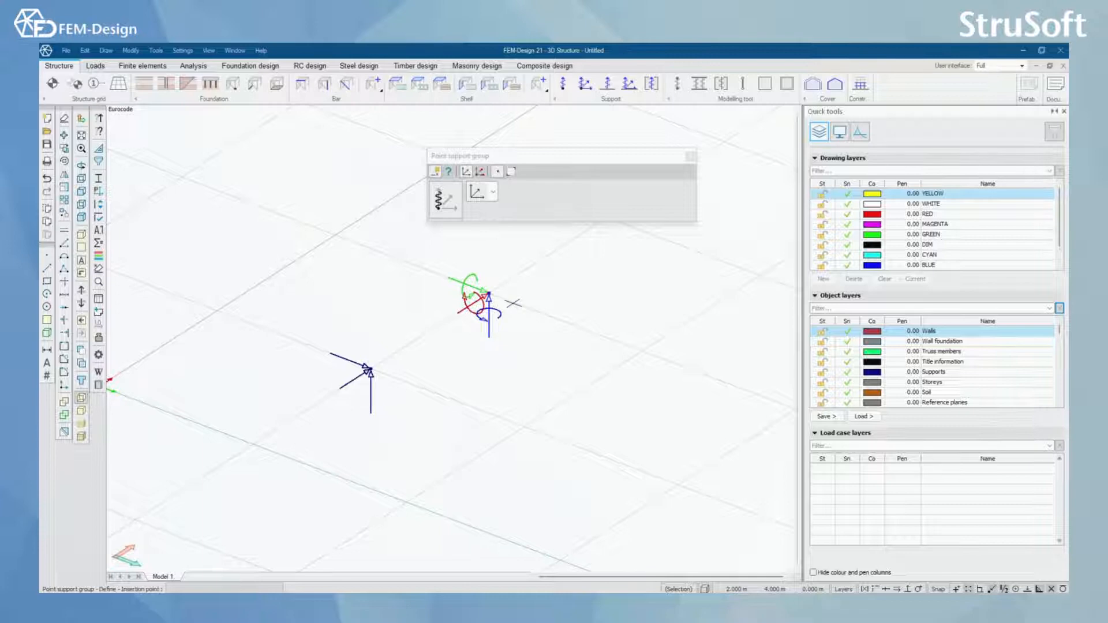
scroll(513, 303, up, 2)
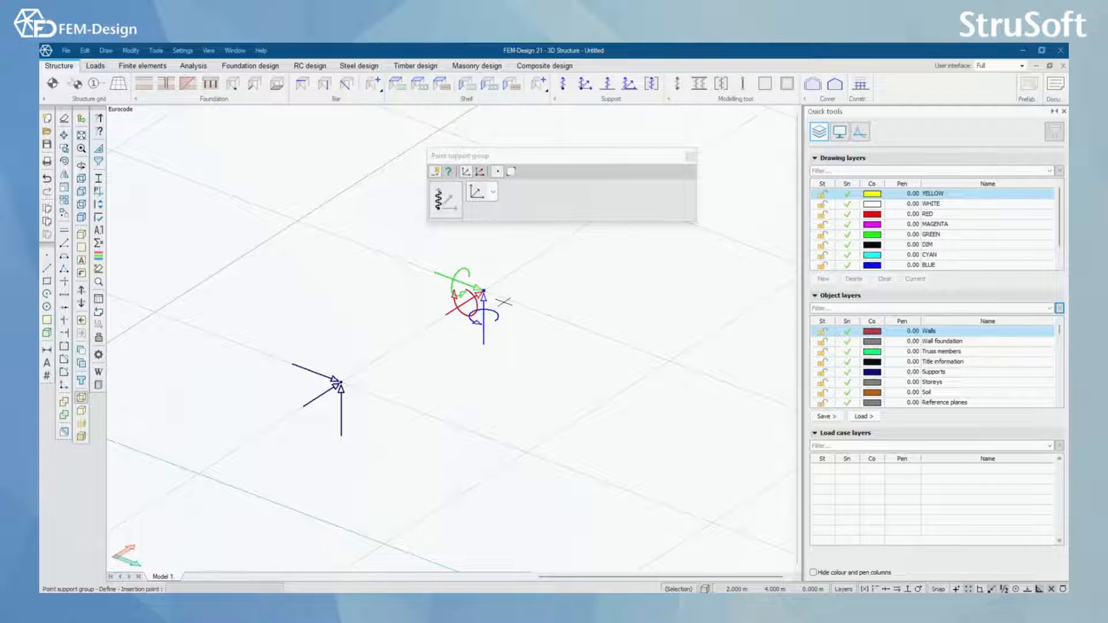
middle_drag(506, 302, 591, 346)
scroll(423, 394, up, 2)
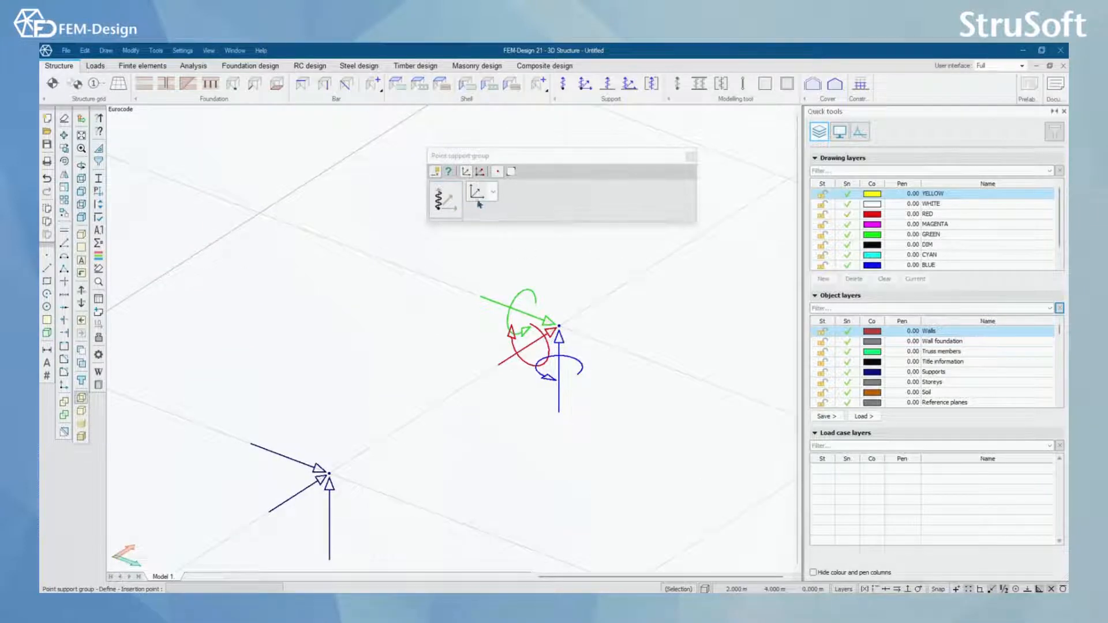
click(451, 202)
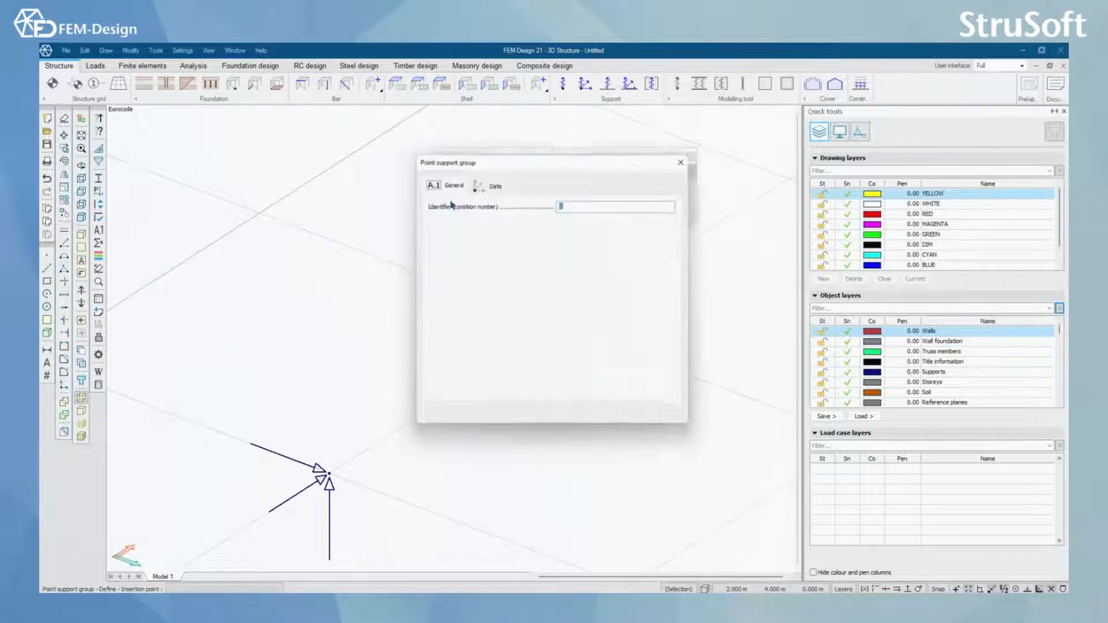
click(491, 182)
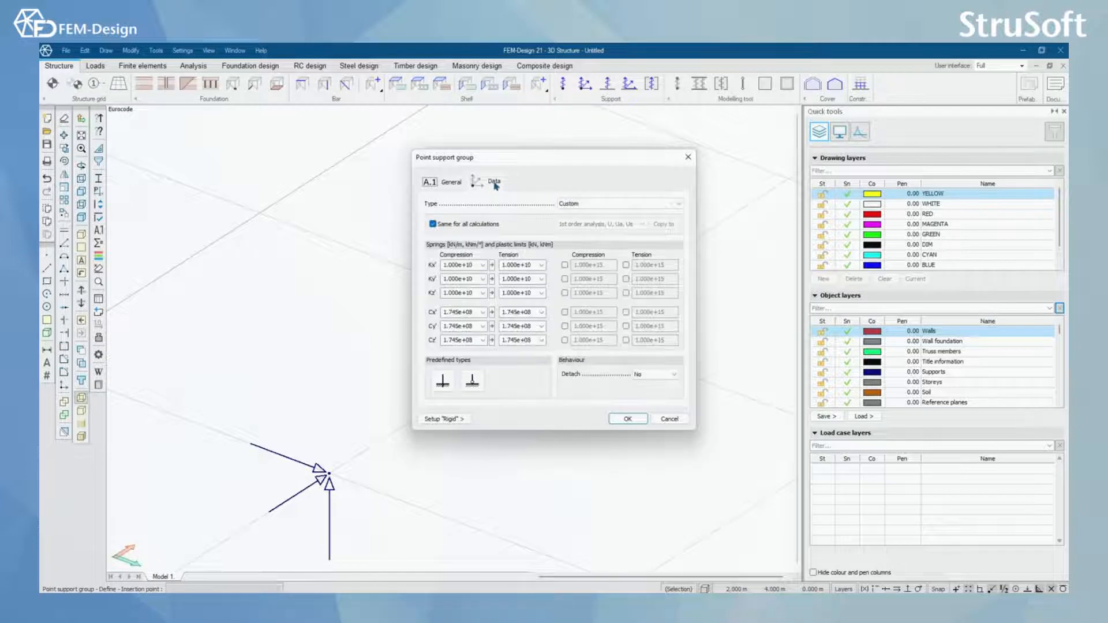
drag(542, 159, 467, 155)
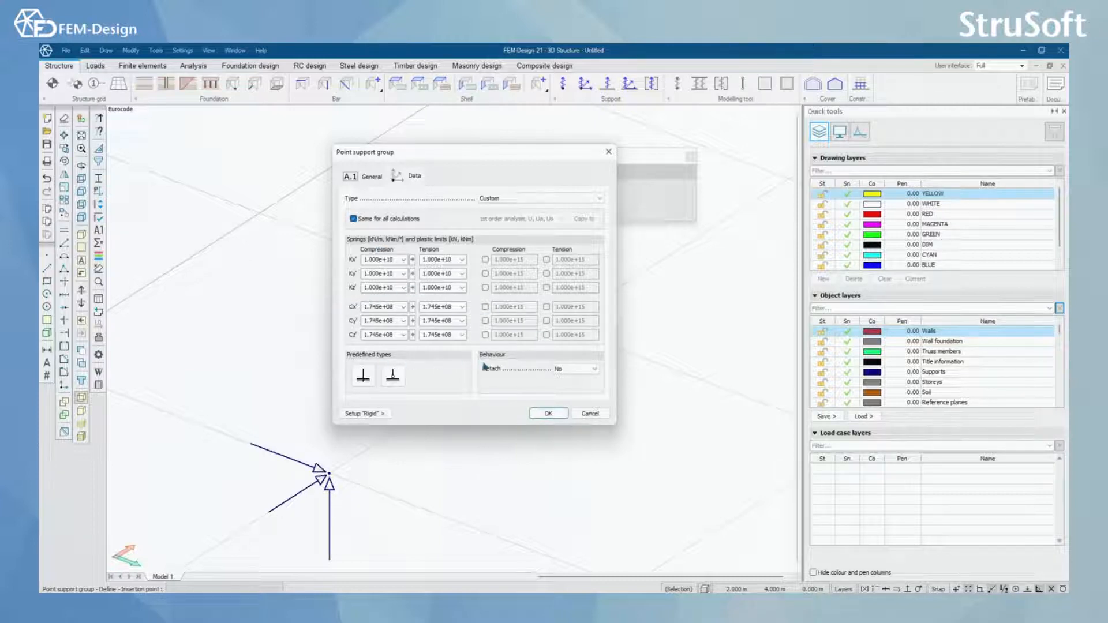
Step: Try the Free and Rigid options for the Cx' compression spring, and apply the hinged predefined type to the support group
click(404, 307)
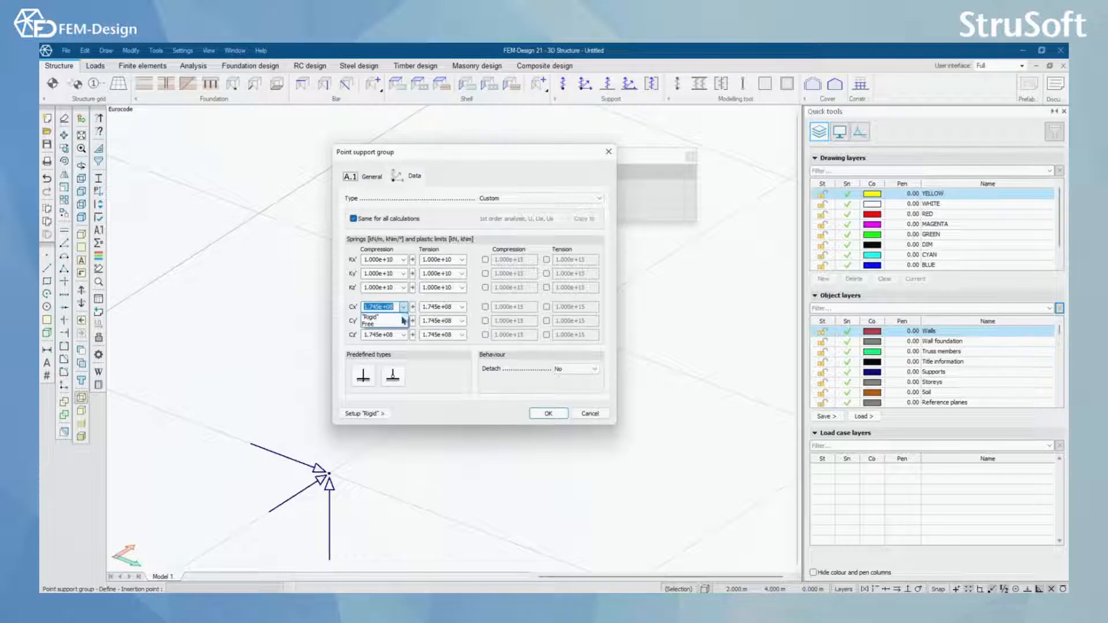
click(402, 324)
click(404, 307)
click(400, 317)
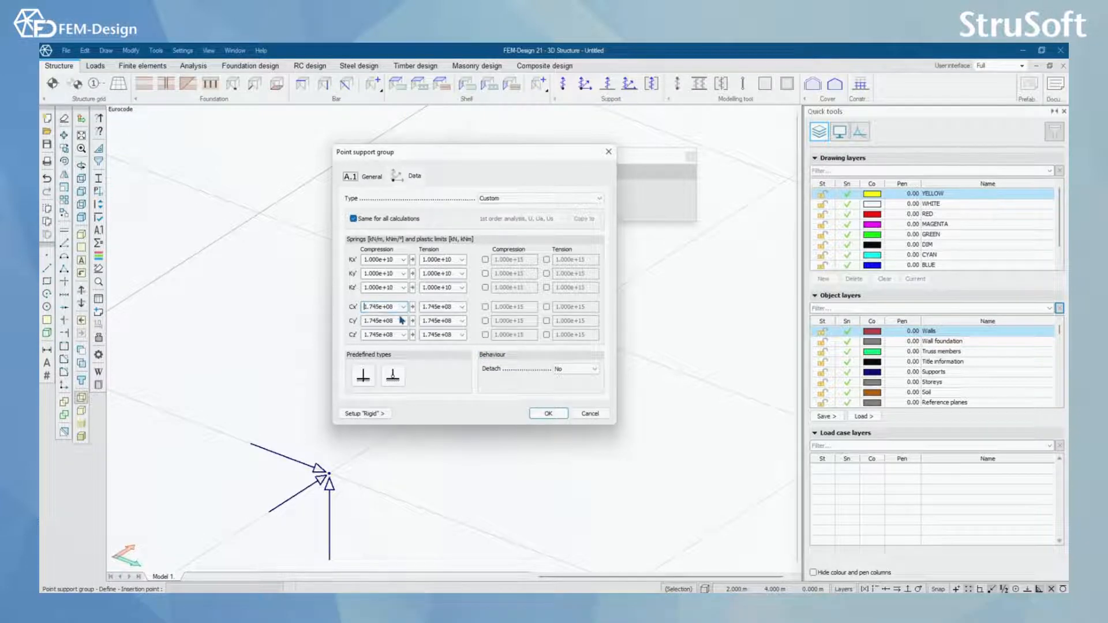
click(364, 377)
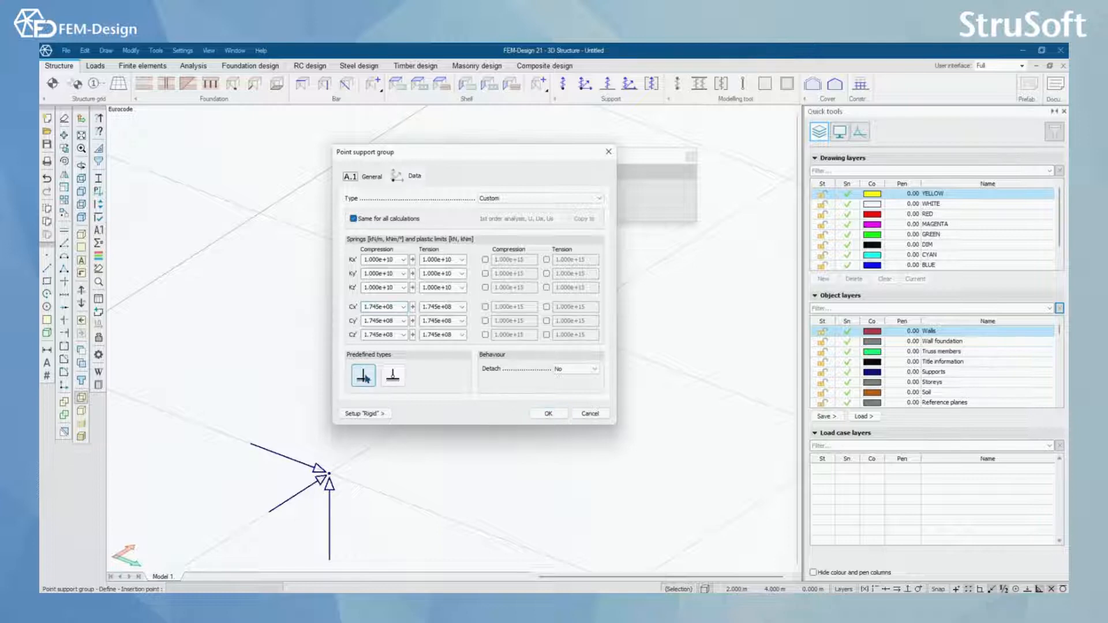
click(400, 380)
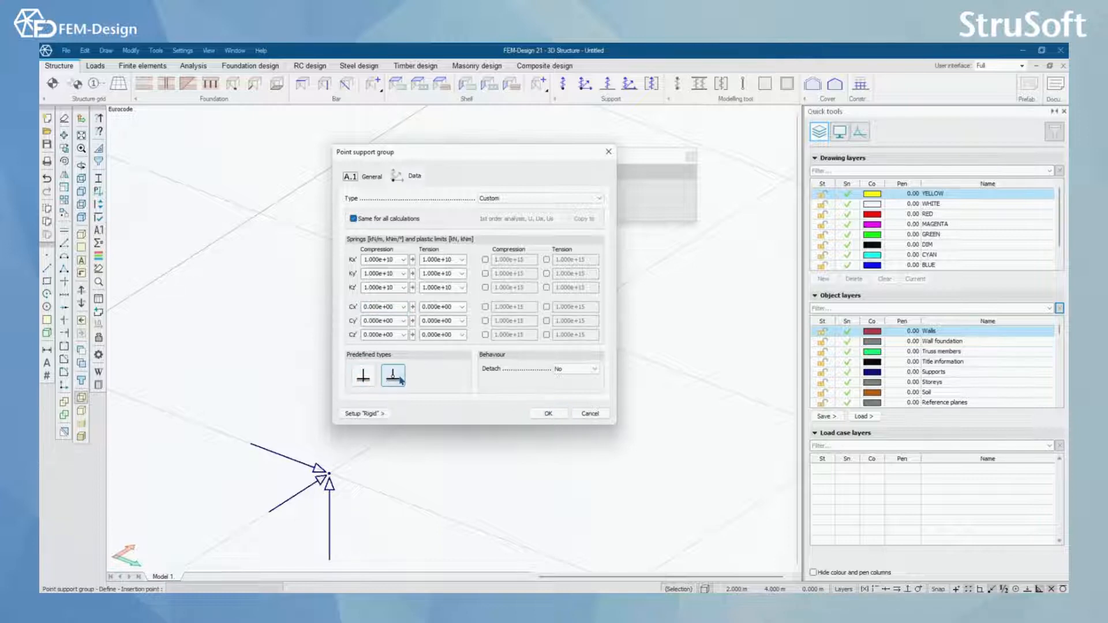
Step: Set the support group's detach behaviour to x' tens. after trying x' comp
click(594, 370)
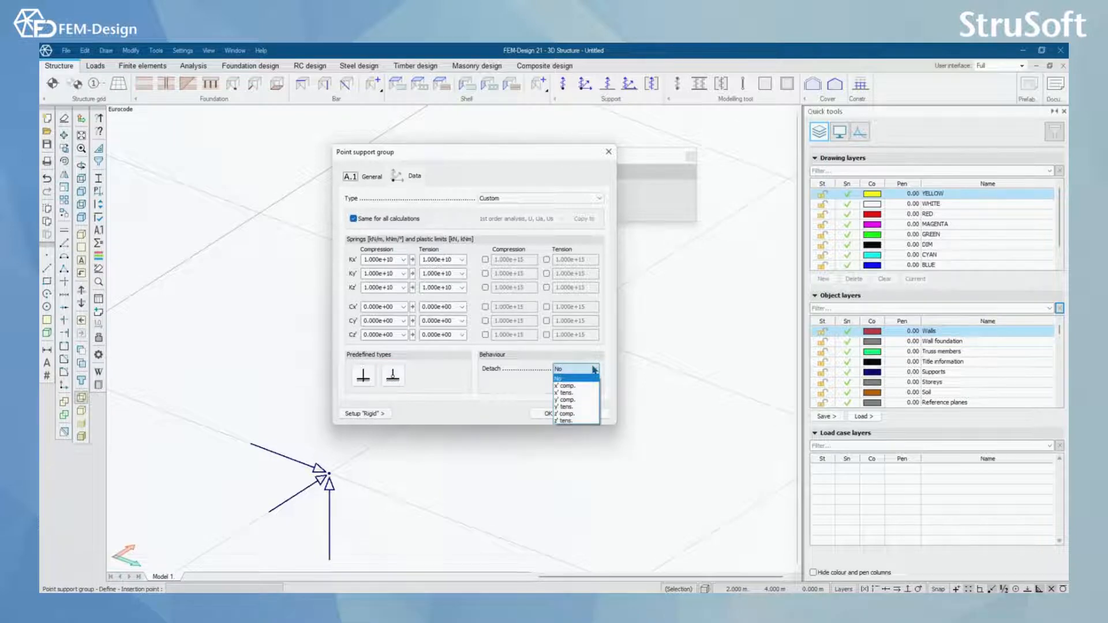
click(587, 388)
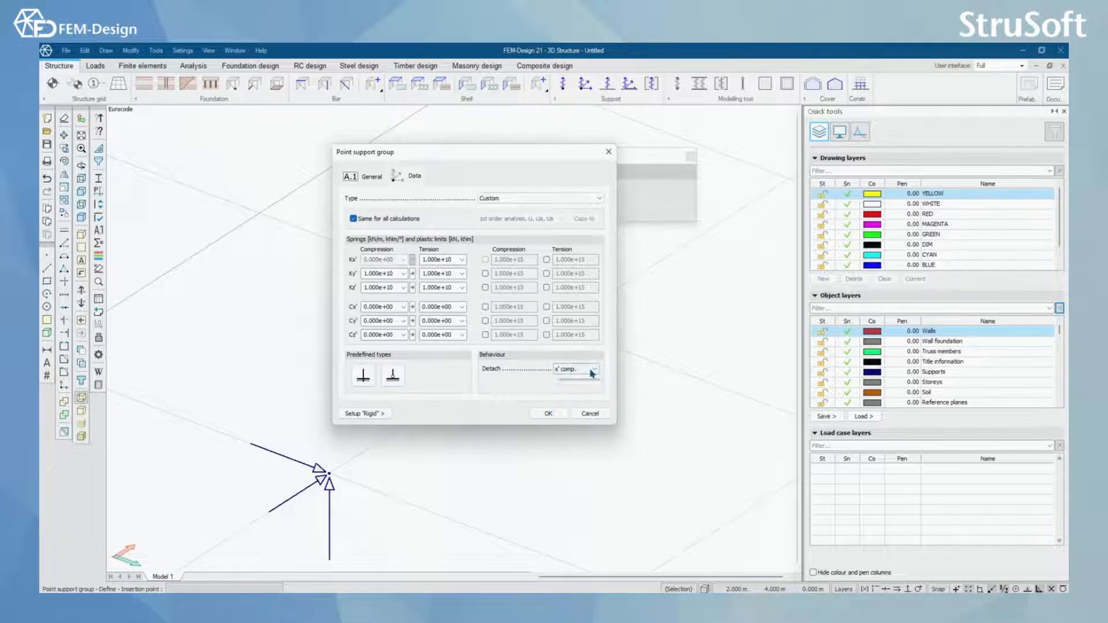
click(590, 369)
click(589, 393)
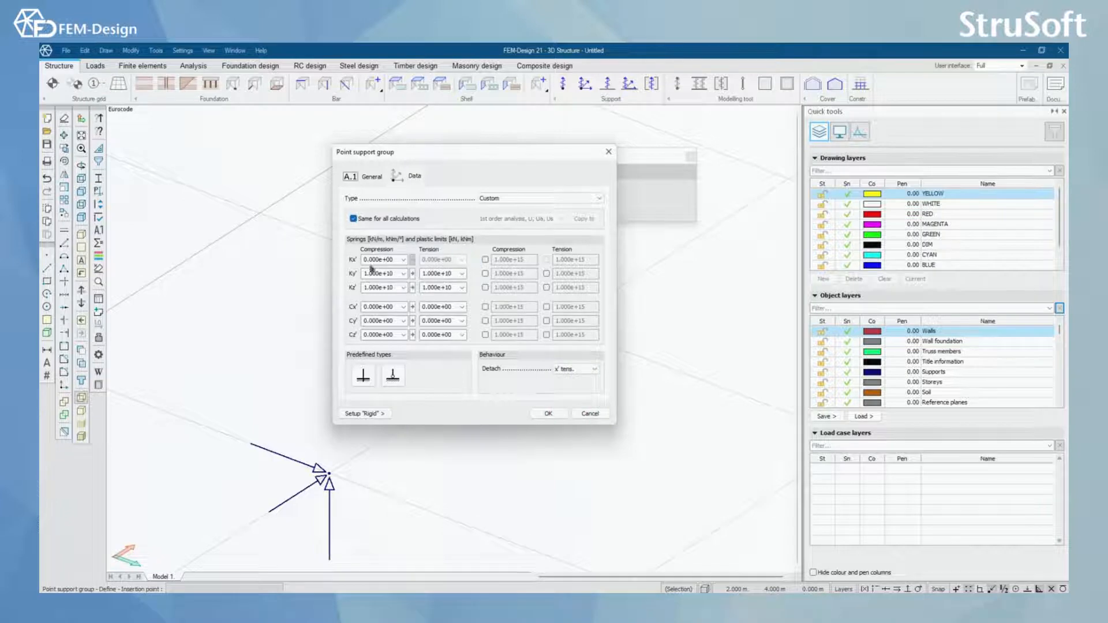
Step: Try another detach option for the point support group, reset Detach to No, and check the available support types, keeping Custom
click(593, 368)
click(589, 400)
click(593, 372)
click(563, 379)
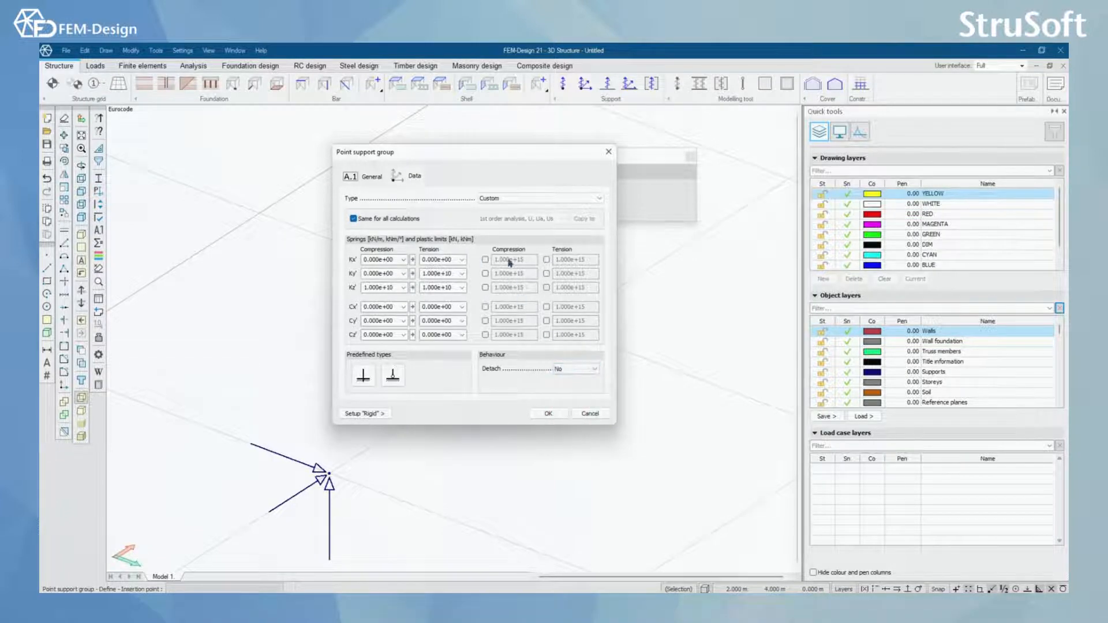
click(554, 200)
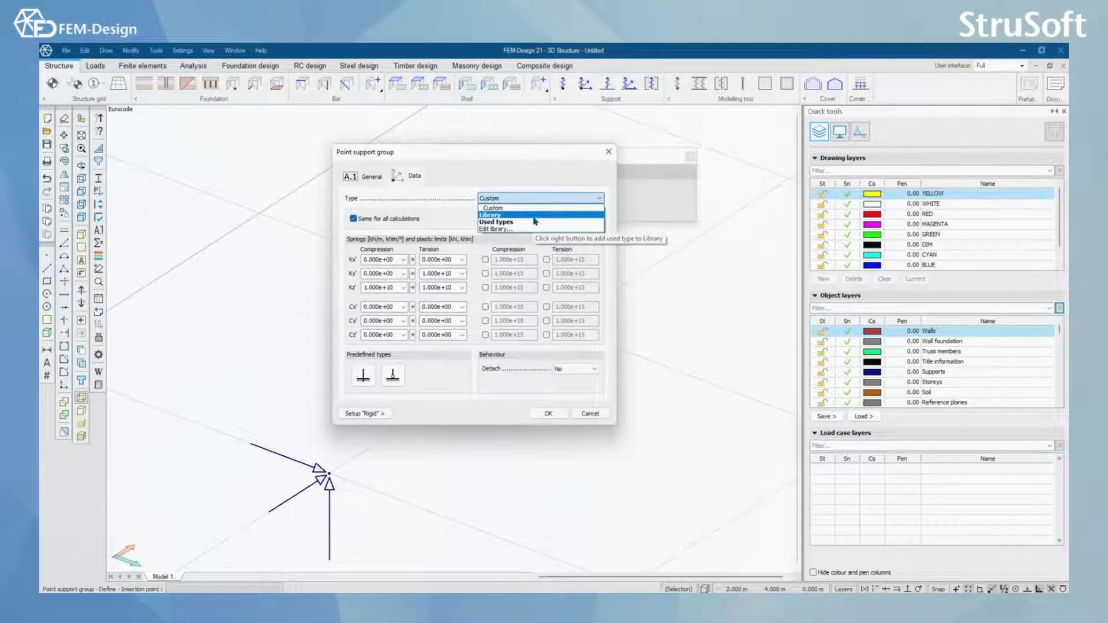
click(544, 182)
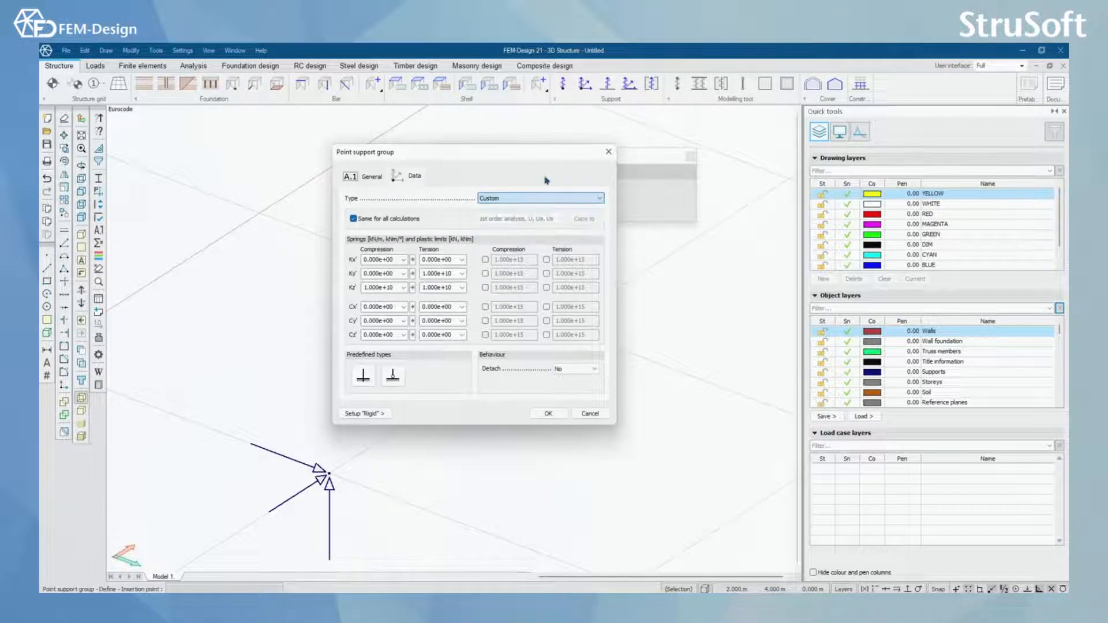
Step: Accept the group's settings, place the point support group at x 2 m, y 4 m, and leave the command
click(548, 413)
click(559, 326)
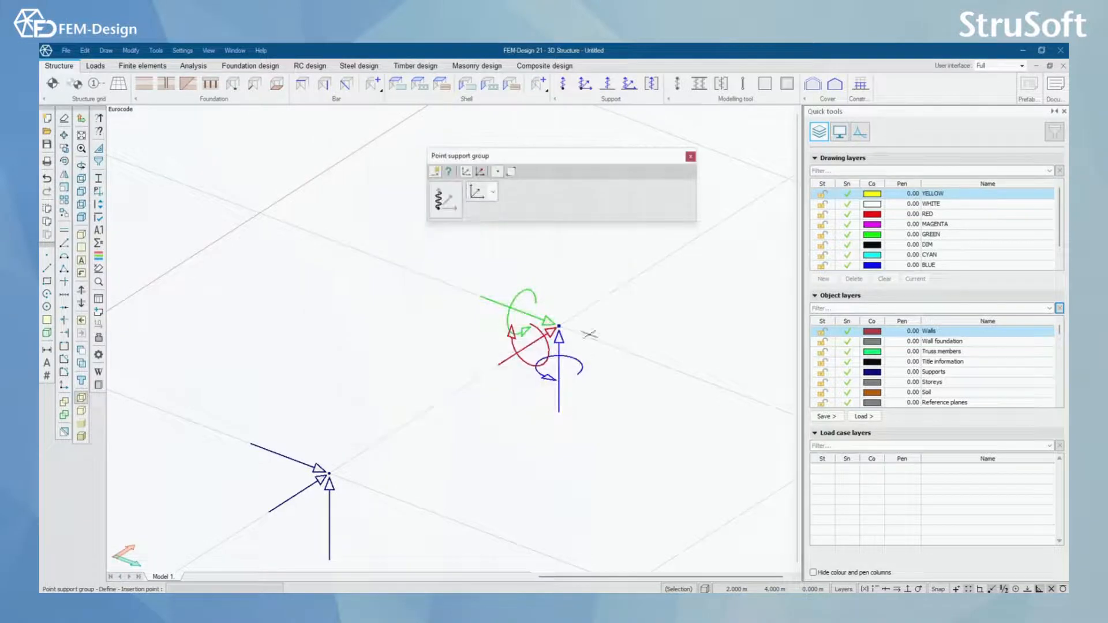
click(694, 161)
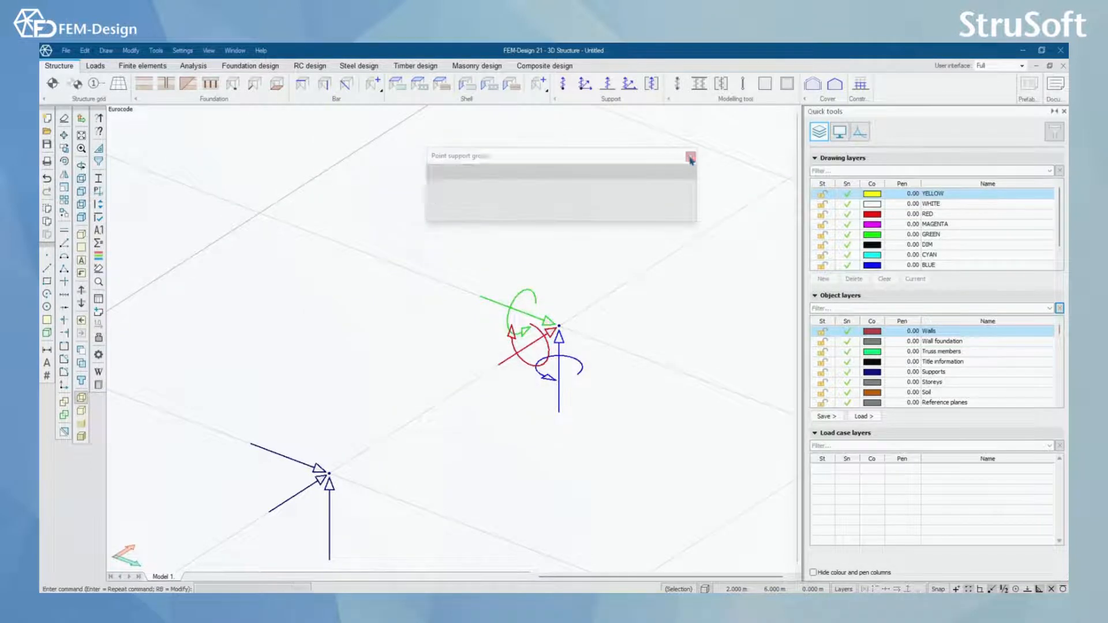
Step: Start a line support and review its spring, plastic limit and local system settings without changing them
click(610, 84)
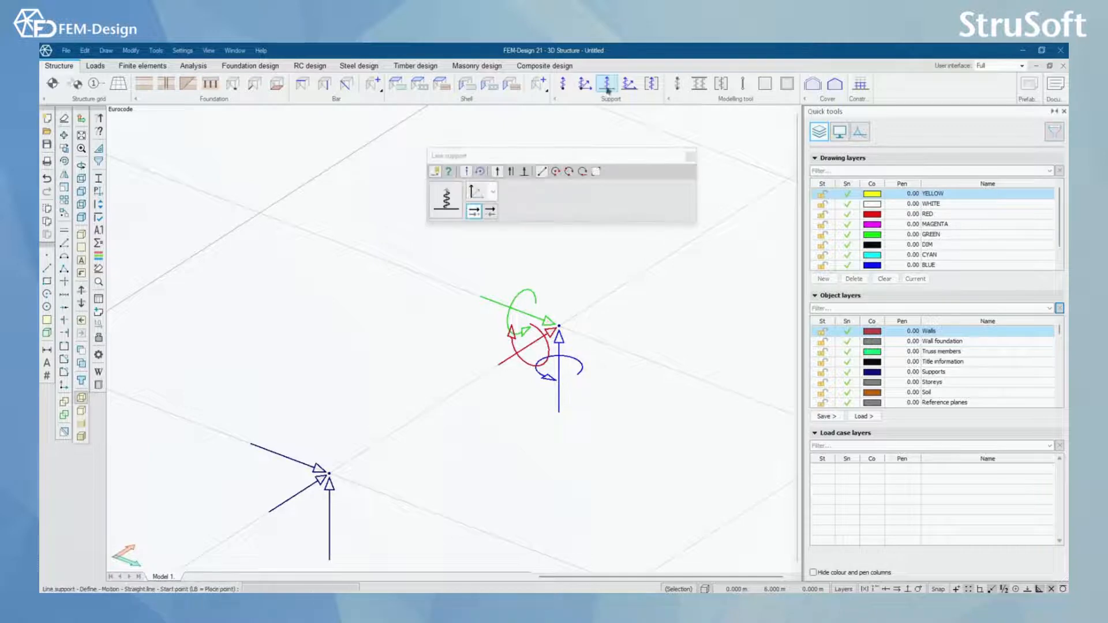
scroll(599, 302, down, 1)
scroll(549, 338, down, 2)
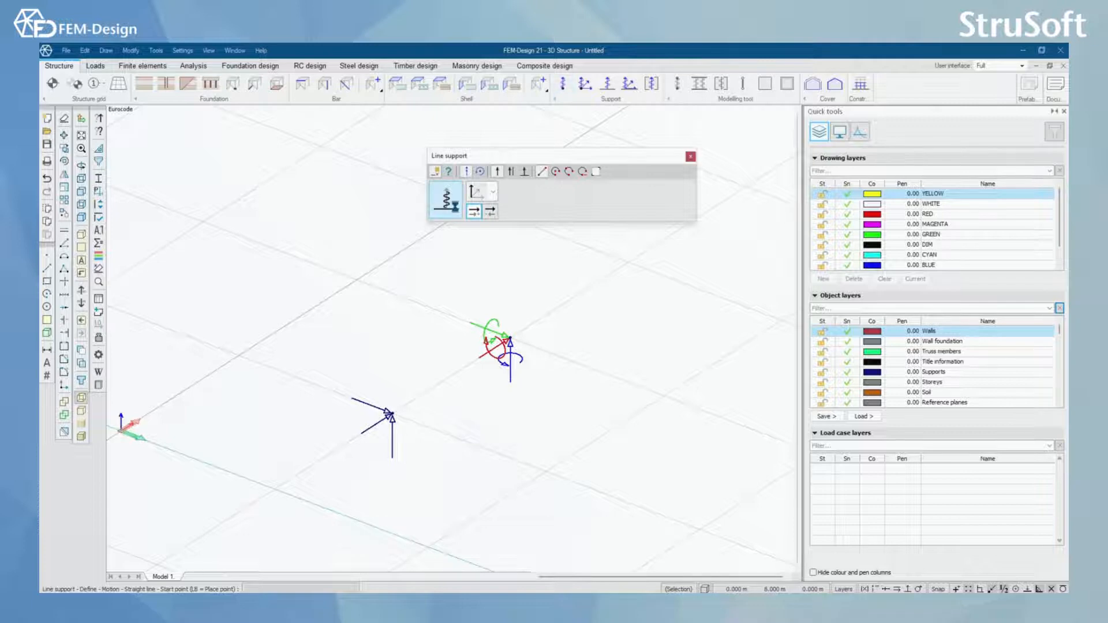
click(457, 211)
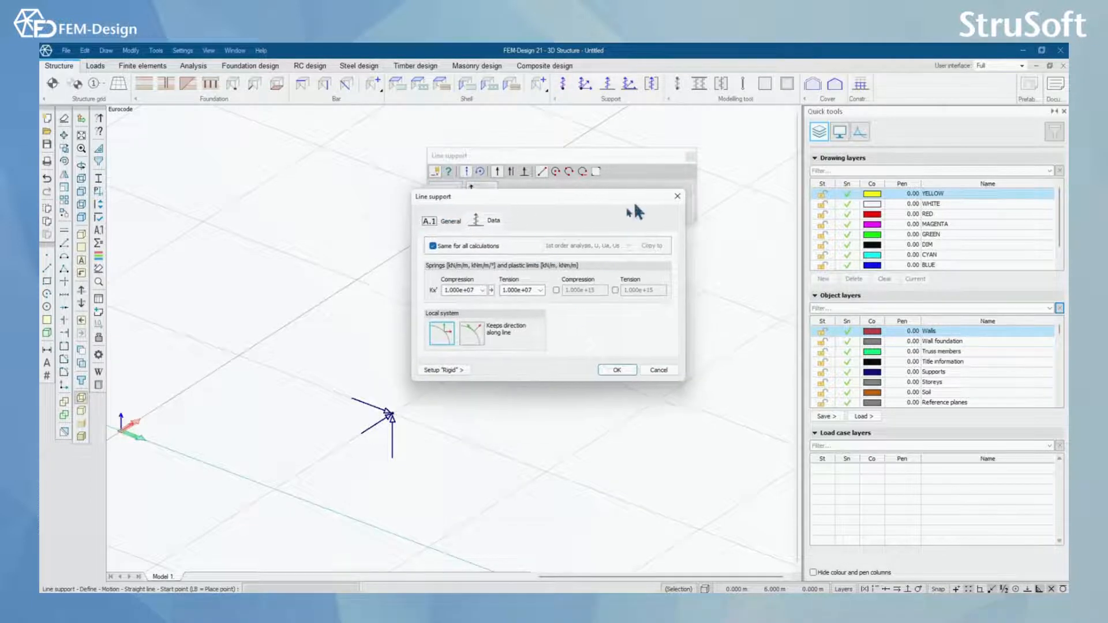
drag(633, 196, 576, 231)
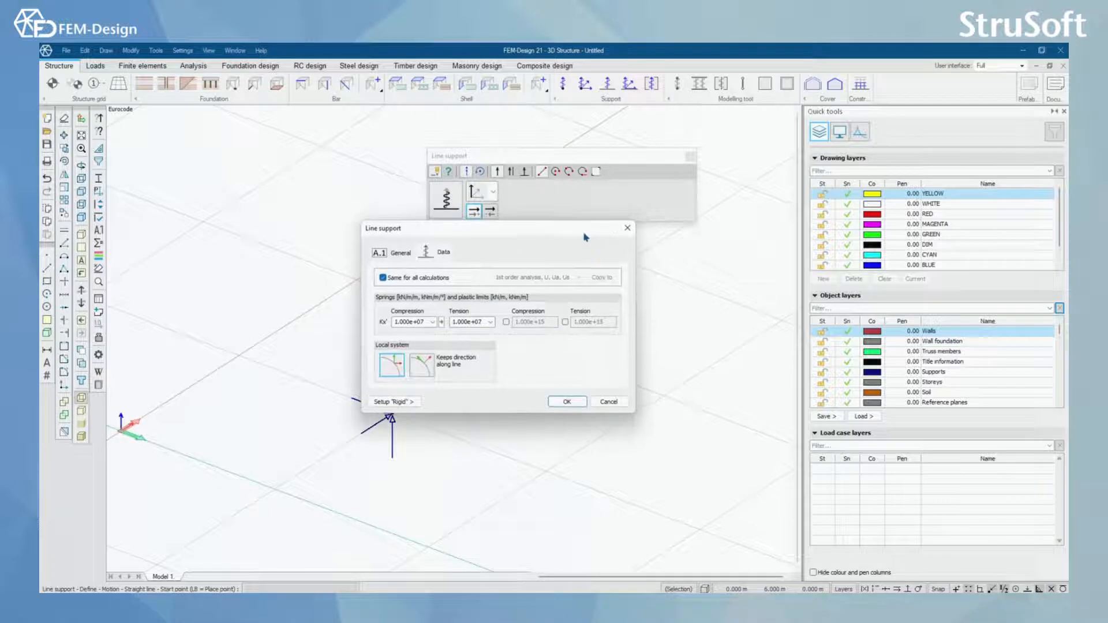
click(628, 229)
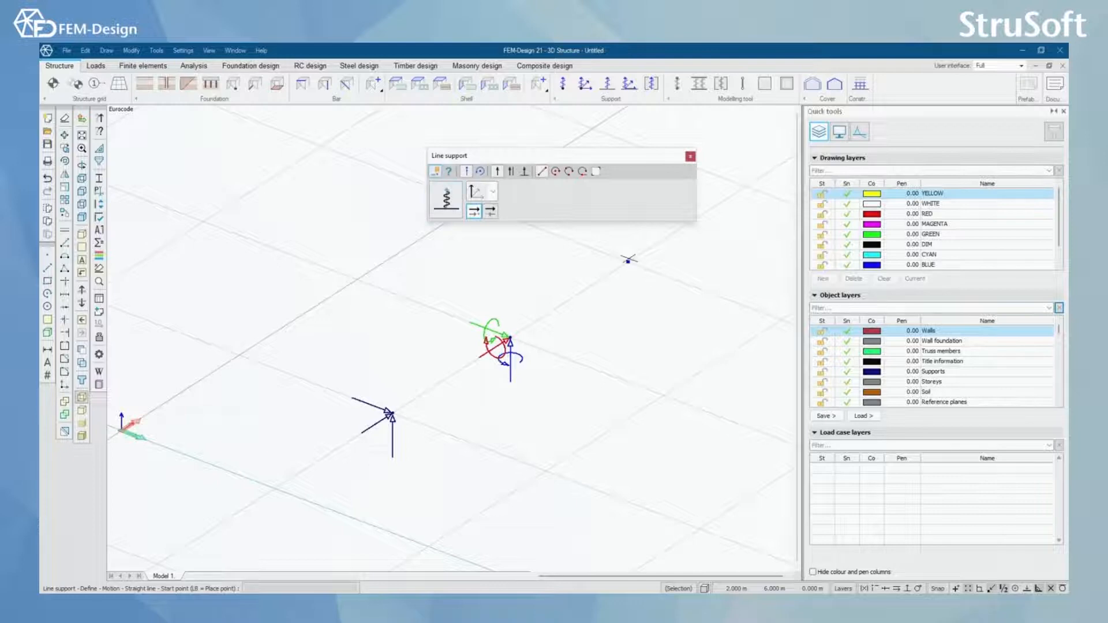
Step: Draw two connected straight line supports with vertical direction, each about 4 m long and at right angles to each other
click(628, 262)
middle_drag(478, 287, 400, 277)
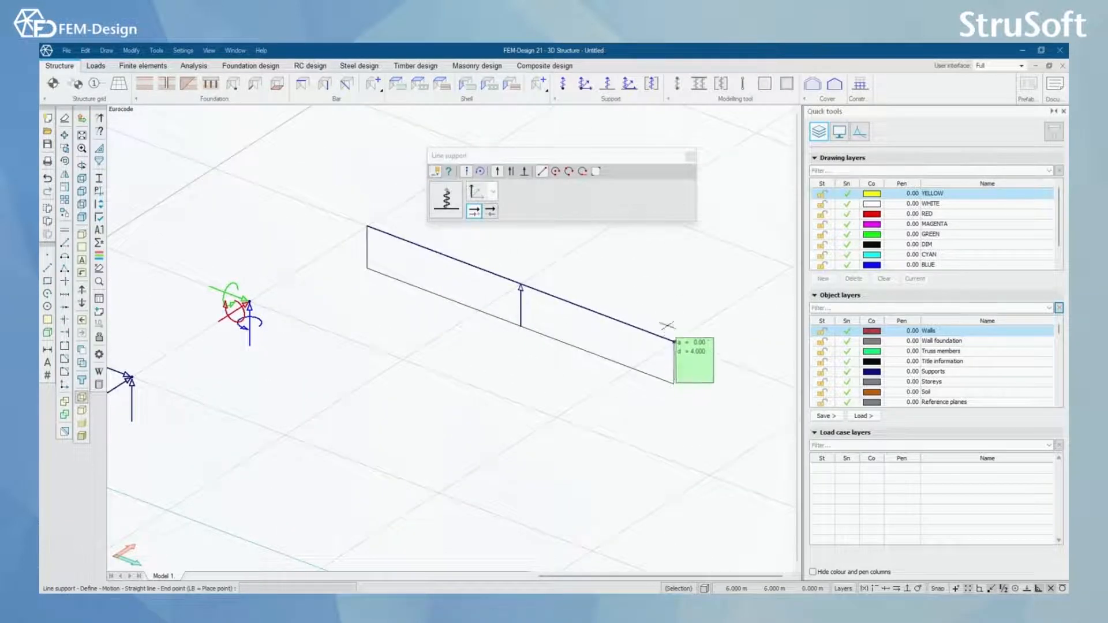
middle_drag(662, 284, 713, 380)
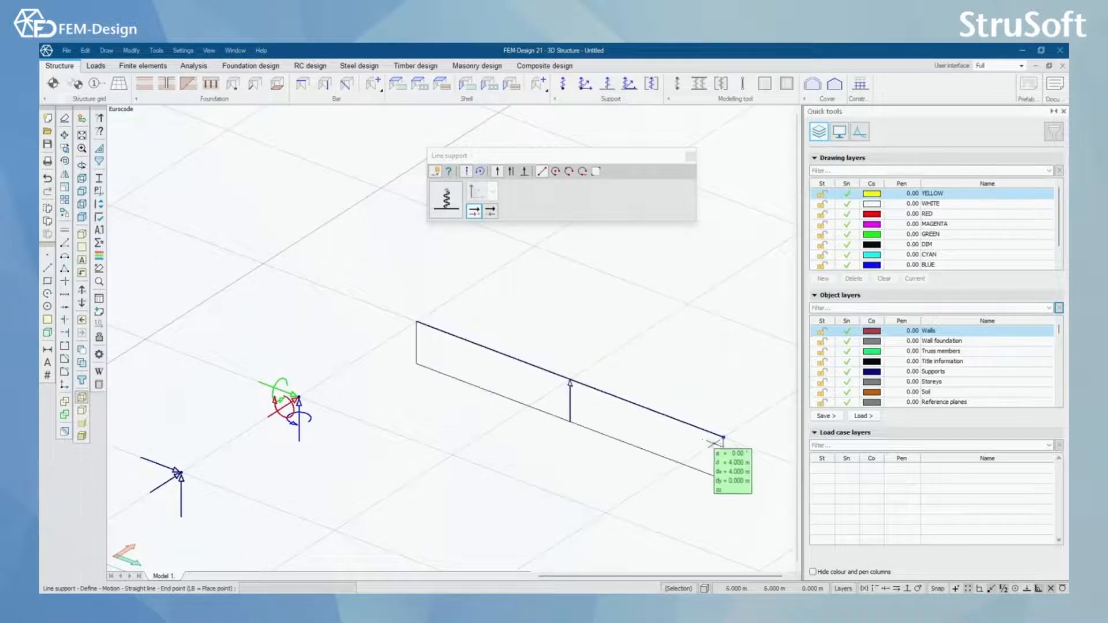
scroll(577, 441, down, 1)
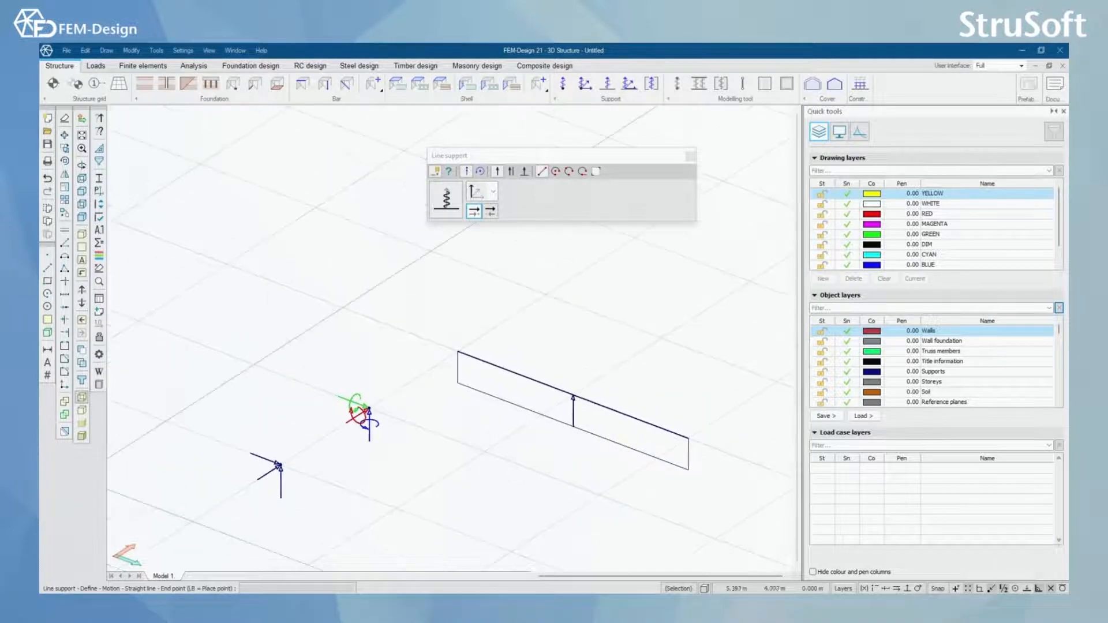
shift+middle_drag(664, 487, 493, 489)
scroll(609, 465, down, 2)
click(562, 485)
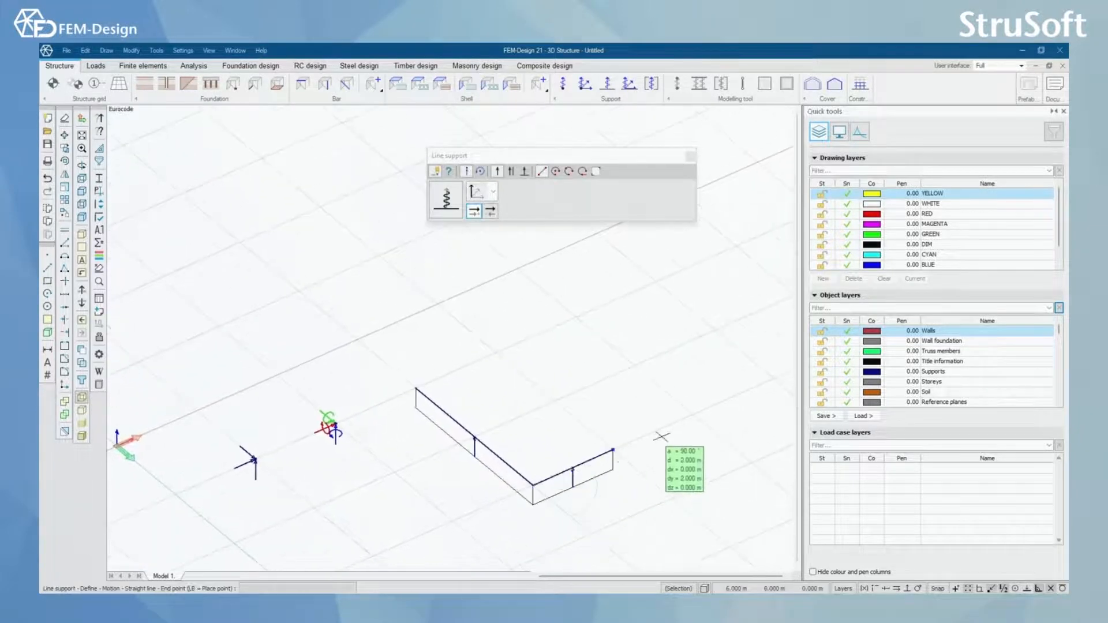
click(700, 415)
middle_drag(625, 473, 539, 470)
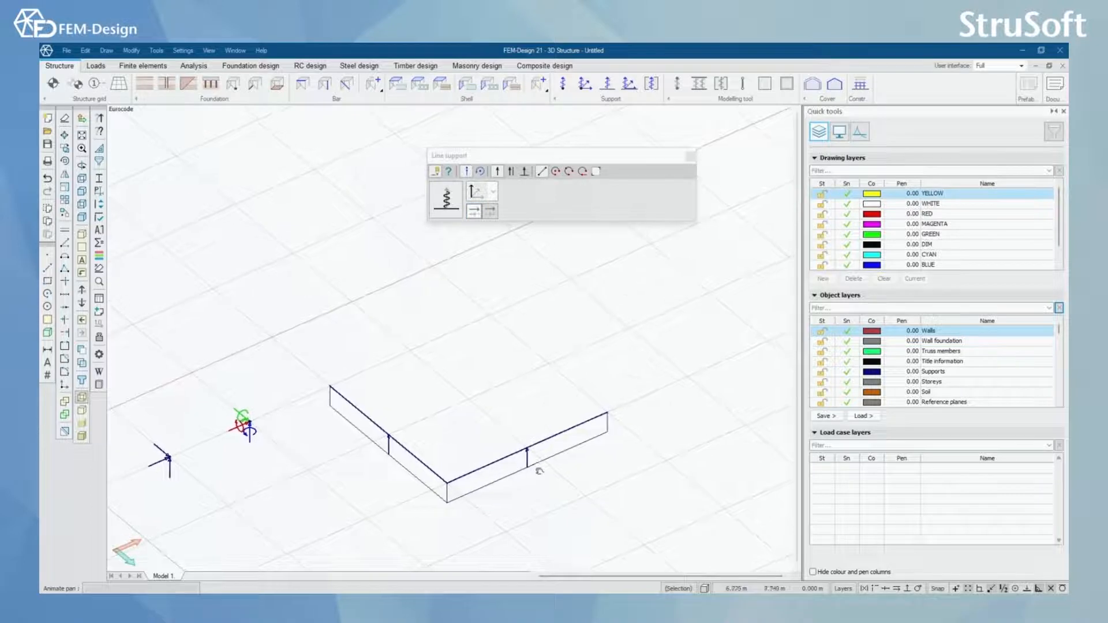
Step: Add a third line support 4 m long with its support direction horizontal and perpendicular to the line, and leave the command
click(493, 191)
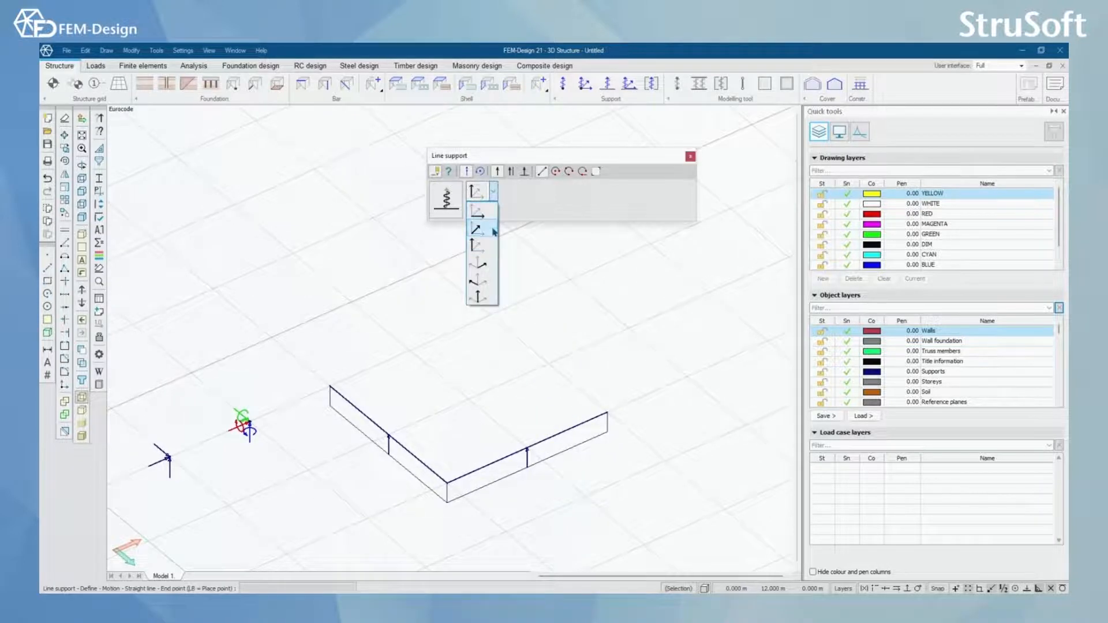
click(493, 214)
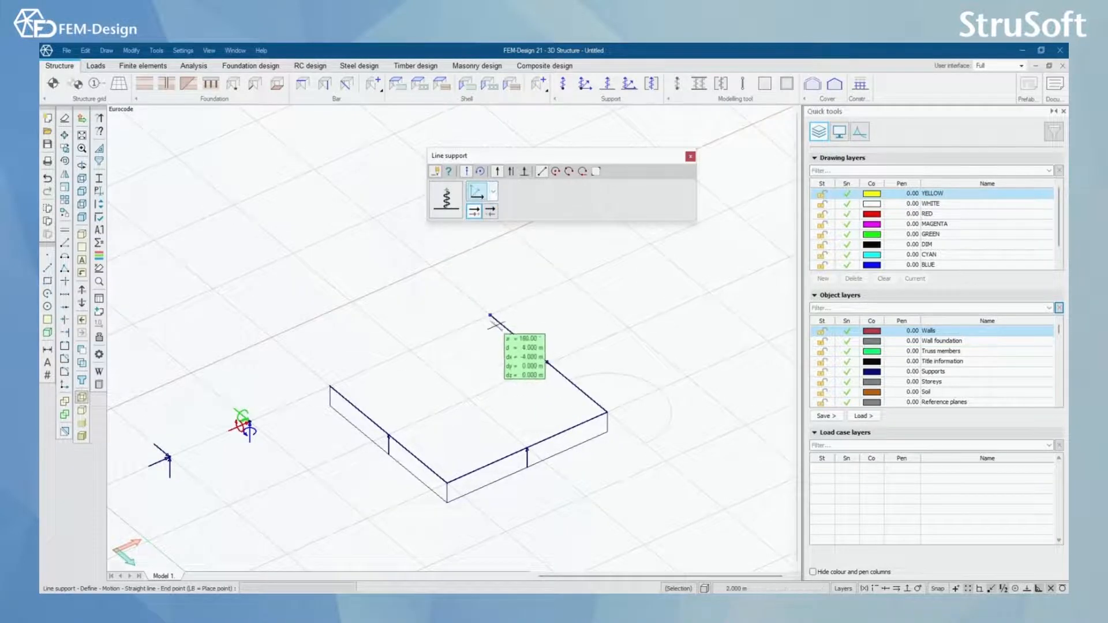
click(494, 191)
click(481, 233)
click(493, 333)
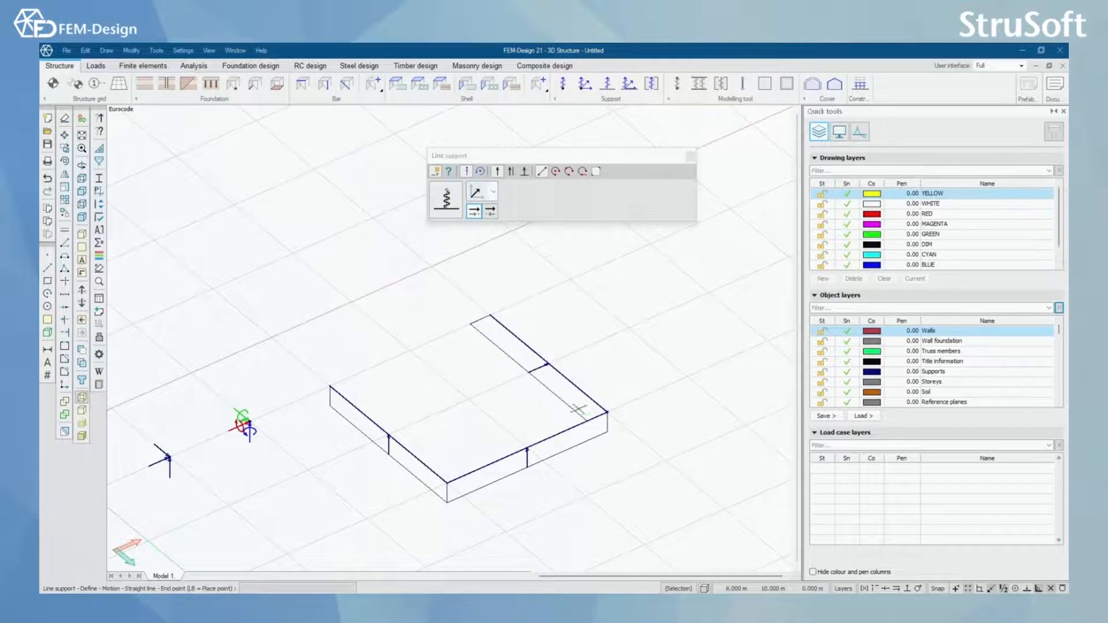
middle_drag(578, 409, 554, 404)
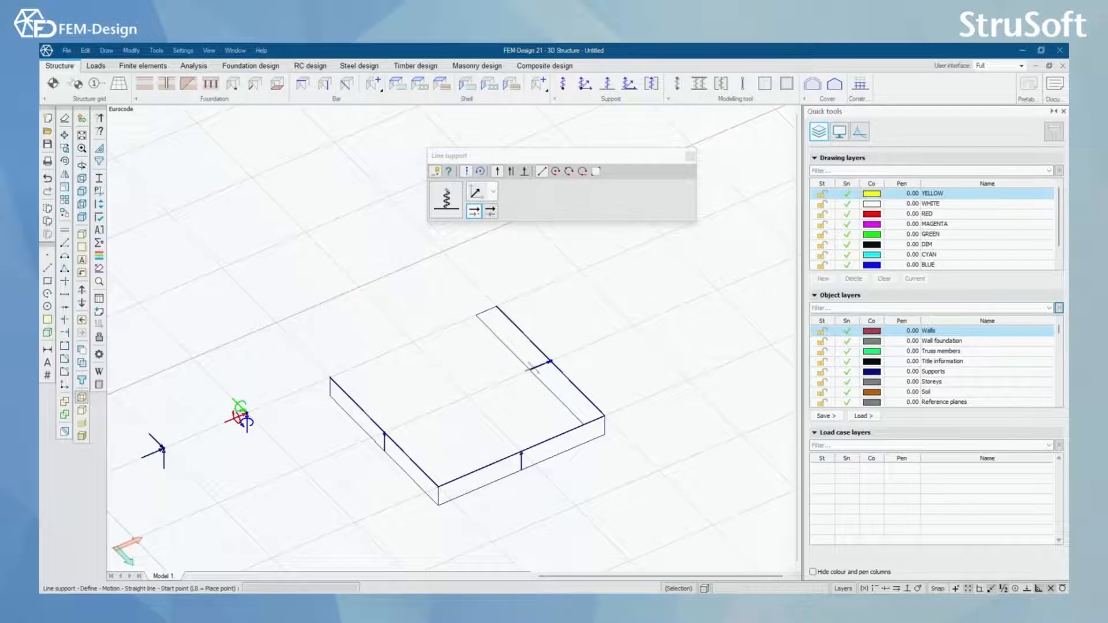
click(690, 155)
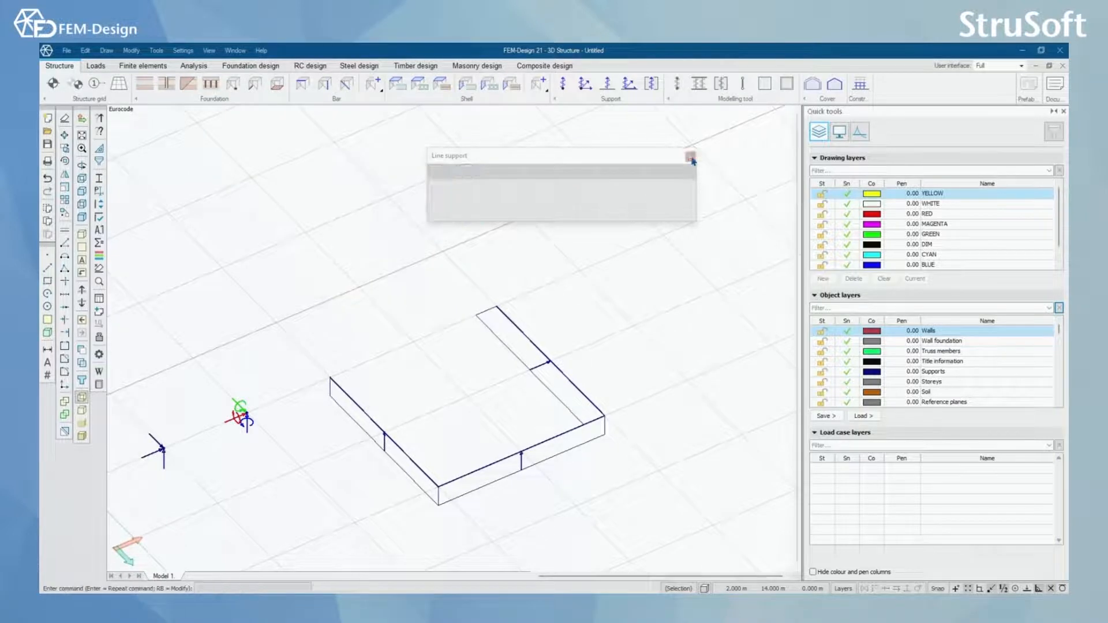
Step: Start a line support group, review its spring, detach and local system settings, and accept the defaults
click(629, 91)
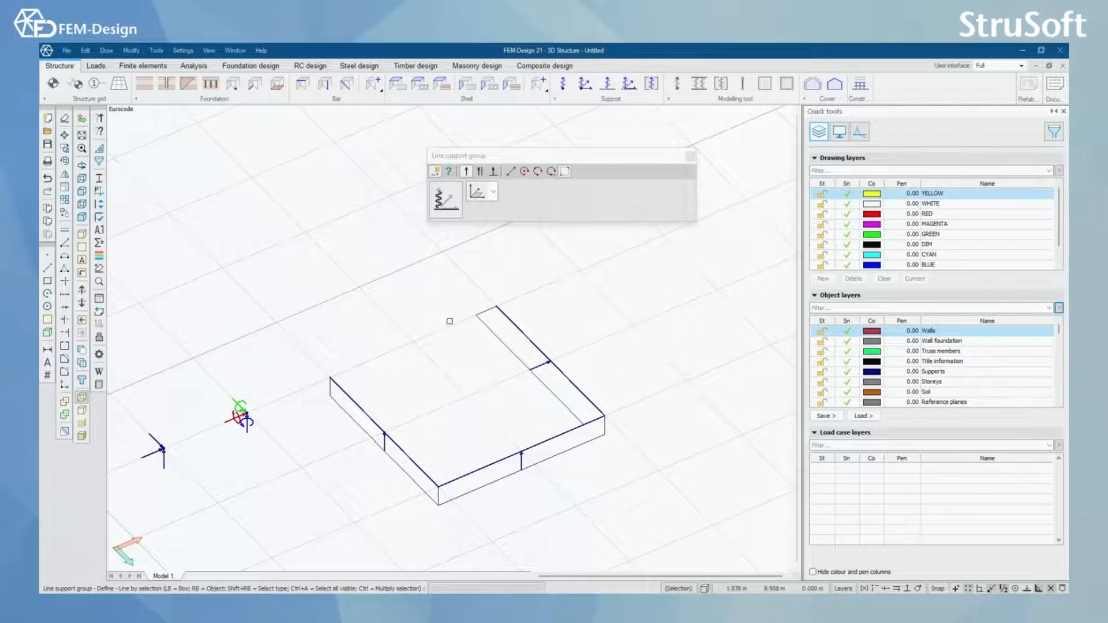
click(454, 212)
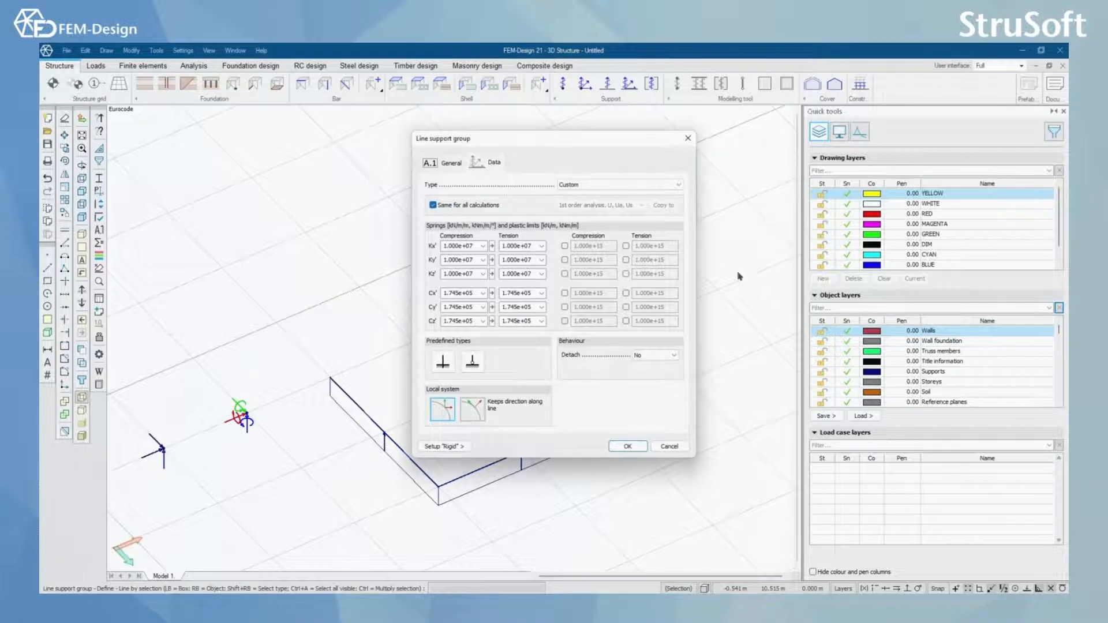
click(628, 447)
Step: Draw a straight line support group beside and parallel to the third line support, inspect it closely, and leave the command
middle_drag(656, 431, 542, 435)
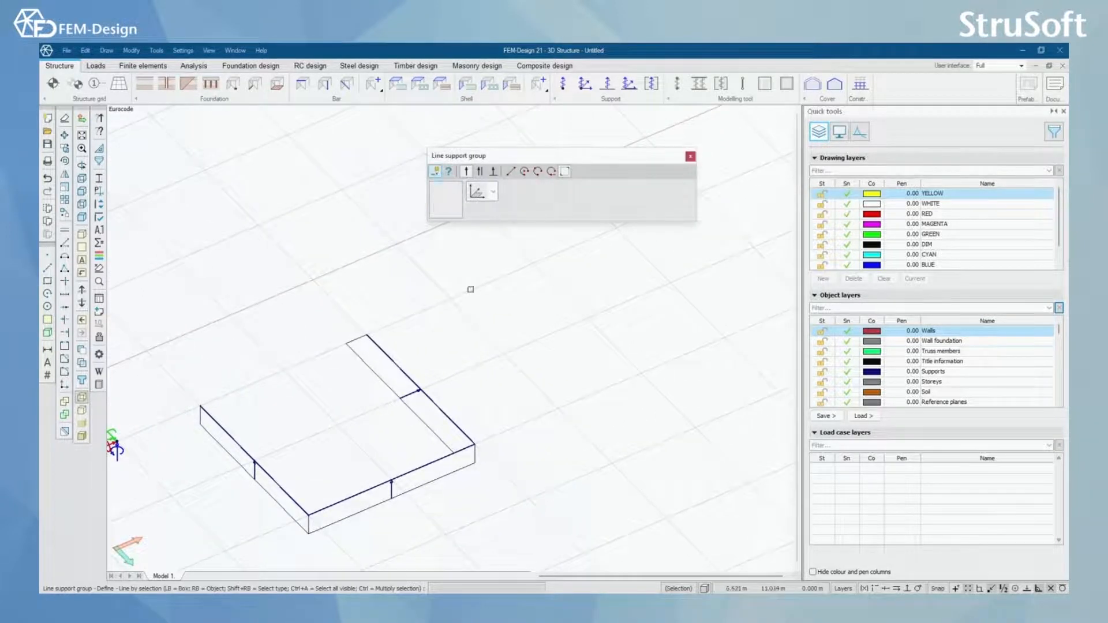
click(510, 172)
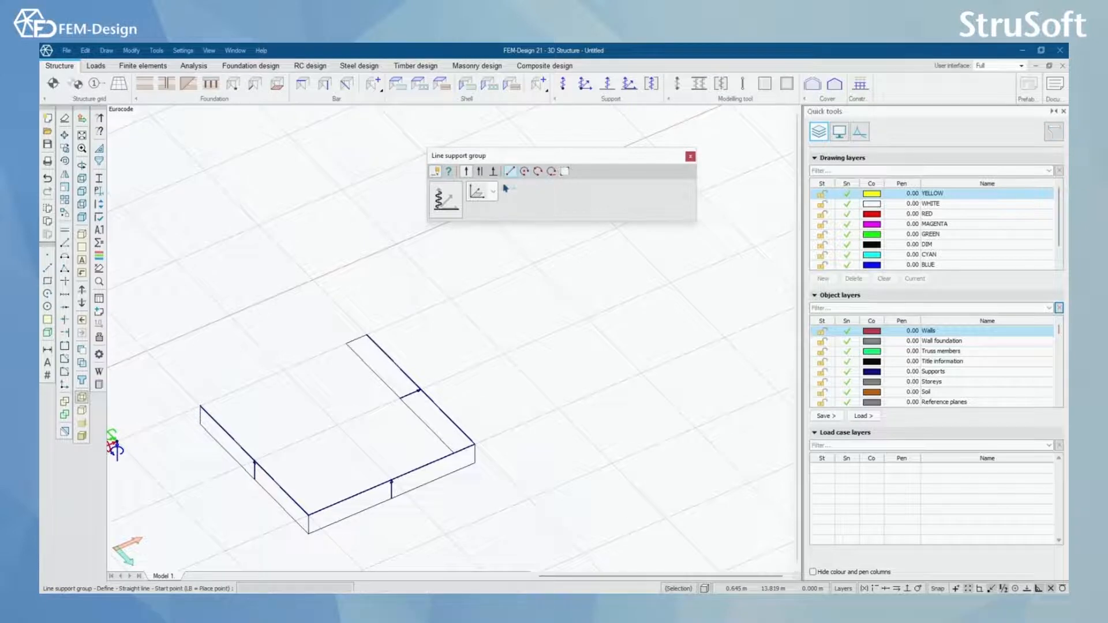
click(462, 302)
click(549, 411)
scroll(503, 366, up, 5)
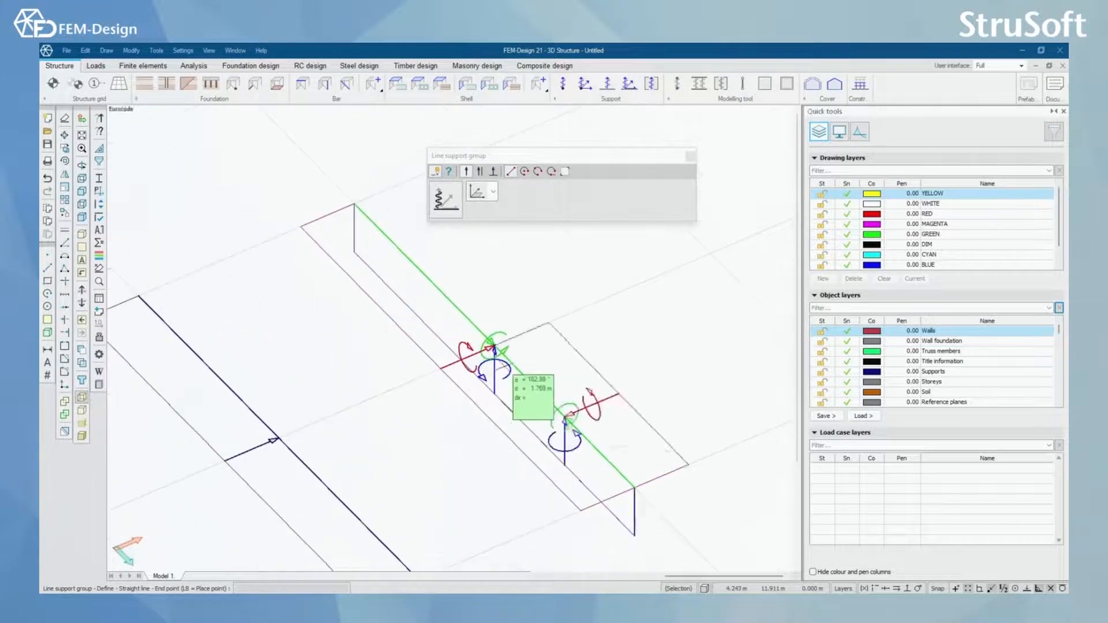
scroll(504, 366, up, 2)
mouse_move(528, 394)
shift+middle_down()
mouse_move(479, 317)
mouse_move(525, 368)
mouse_move(582, 379)
mouse_move(537, 385)
shift+middle_up()
scroll(526, 369, down, 5)
scroll(537, 385, down, 2)
click(691, 159)
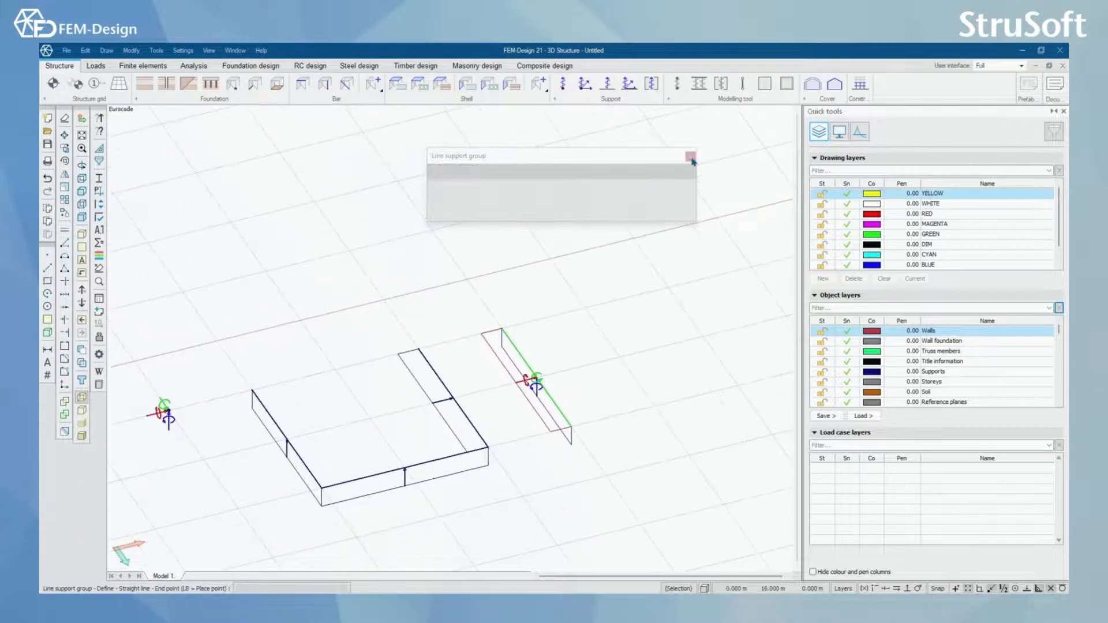
Step: Draw a rectangular surface support group of about 4 m by 6 m beyond the line support group
click(649, 84)
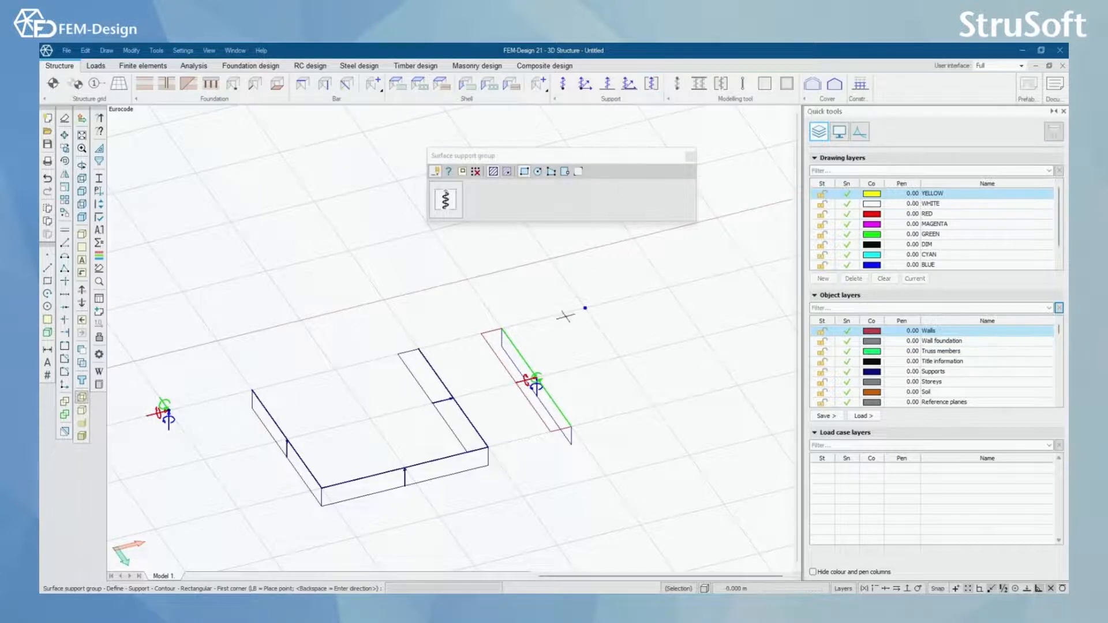
middle_drag(631, 333, 394, 369)
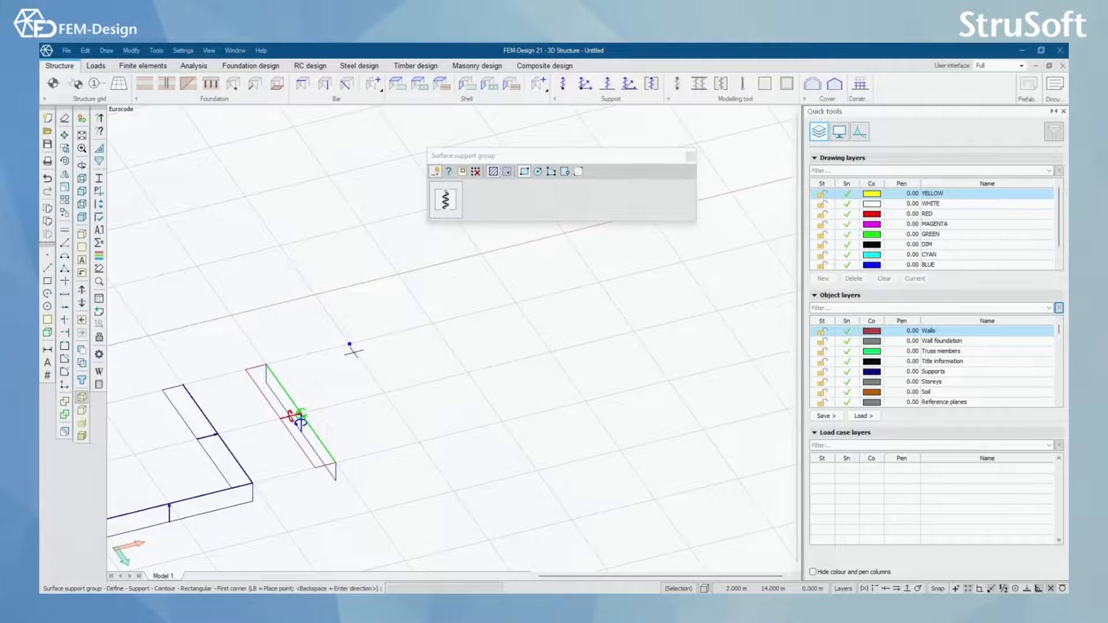
click(350, 345)
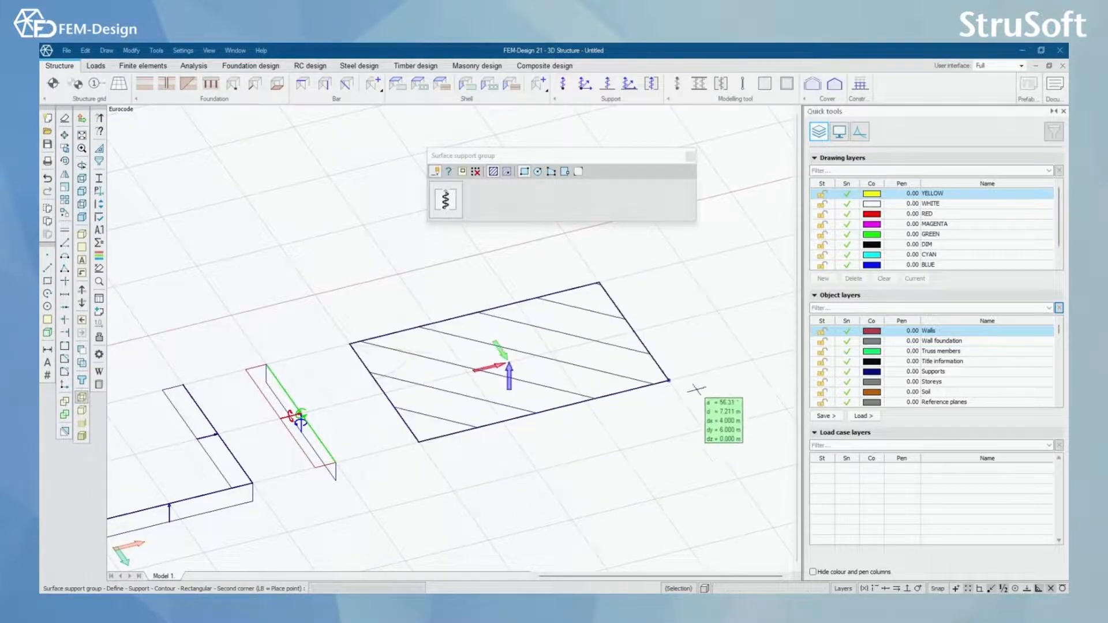
click(785, 410)
middle_drag(600, 426, 473, 433)
shift+middle_drag(490, 389, 465, 404)
scroll(464, 405, up, 2)
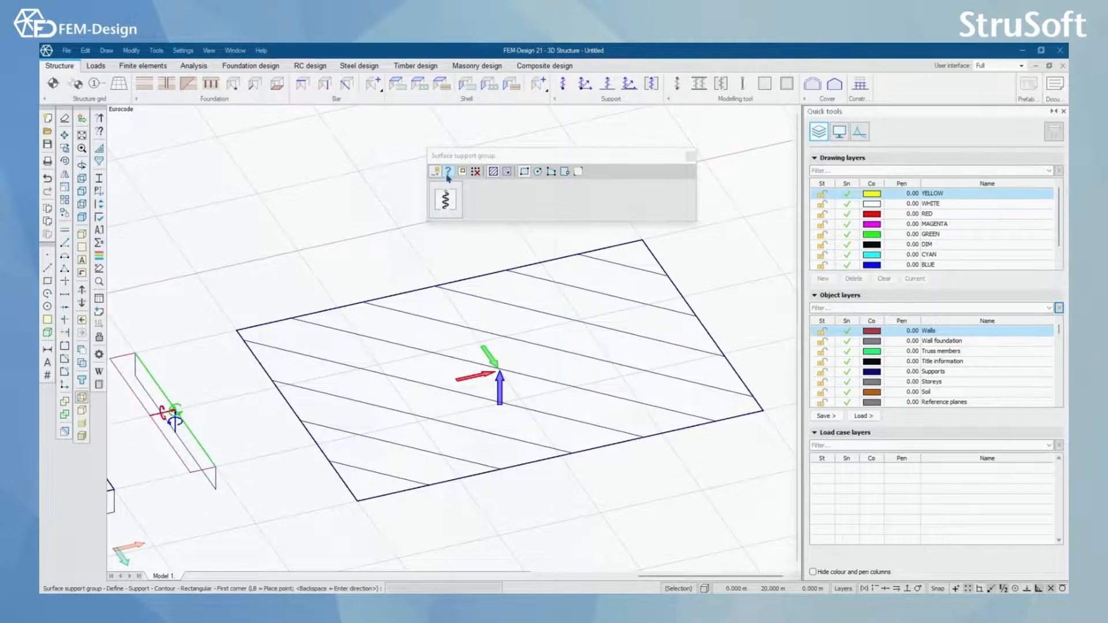
Step: Bring up the surface support's data settings and check the available types, keeping Custom
click(447, 205)
click(448, 205)
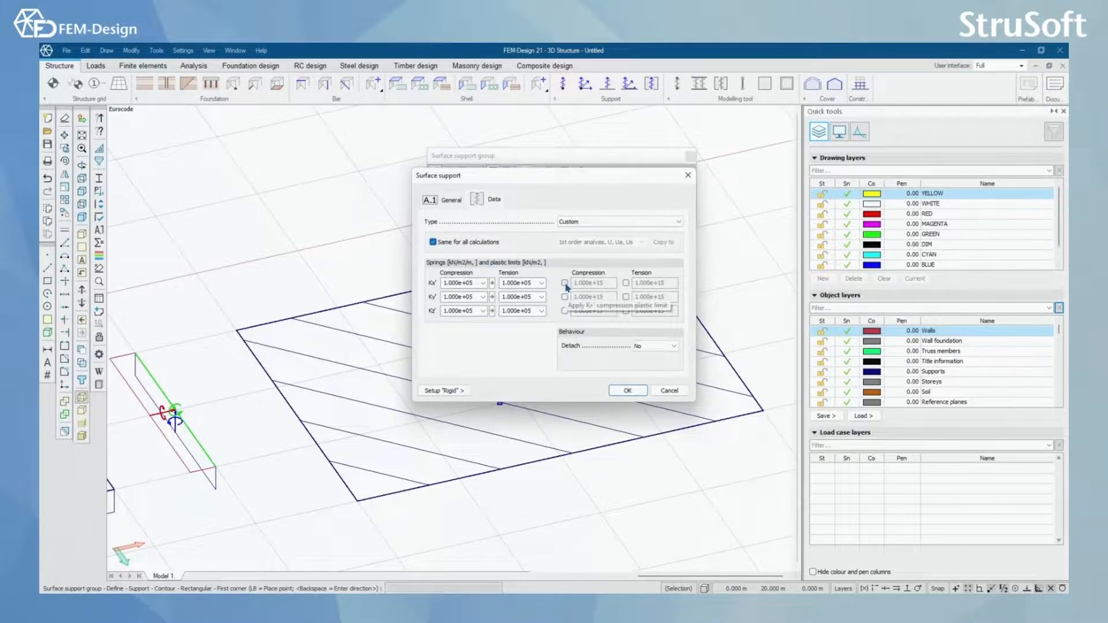
click(675, 222)
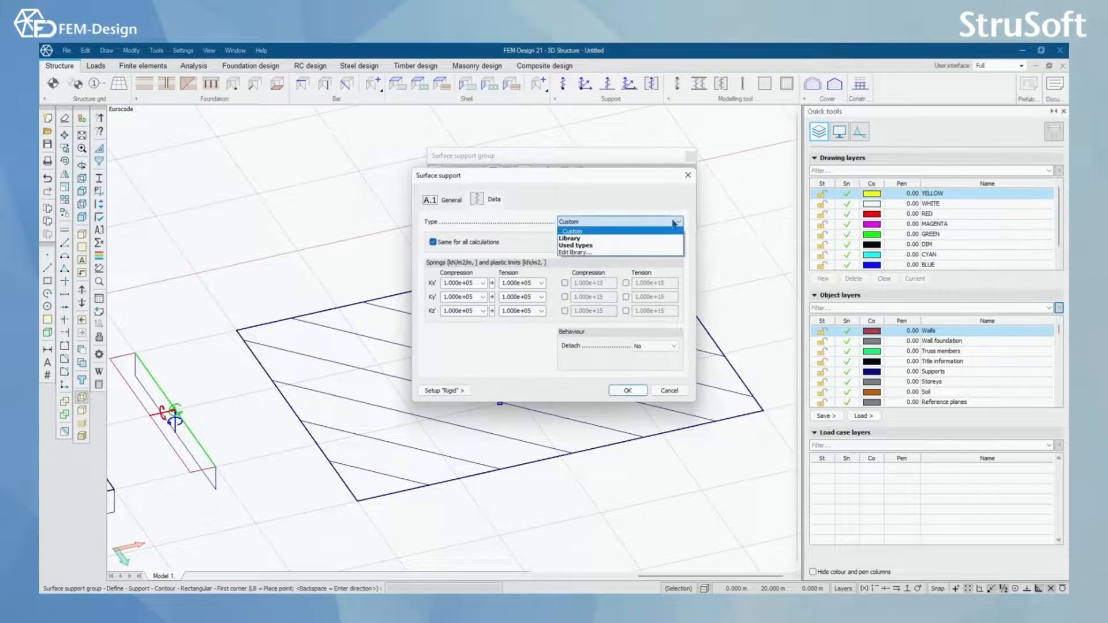
click(674, 224)
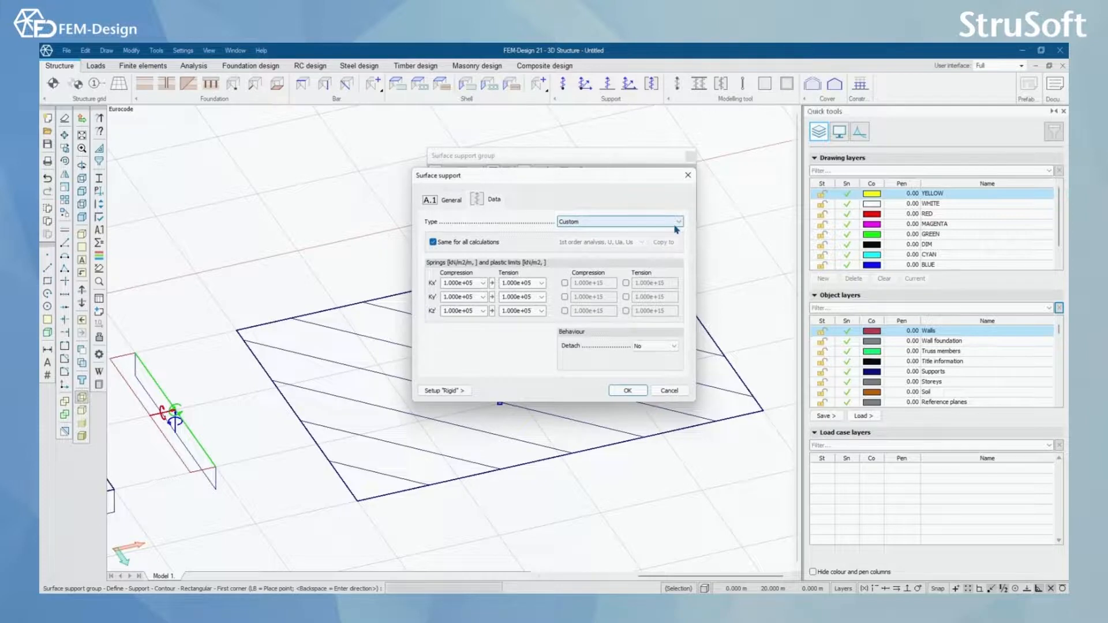
Step: Try the x' tens. detach behaviour for the surface support, and reset Detach to No
click(670, 348)
click(664, 370)
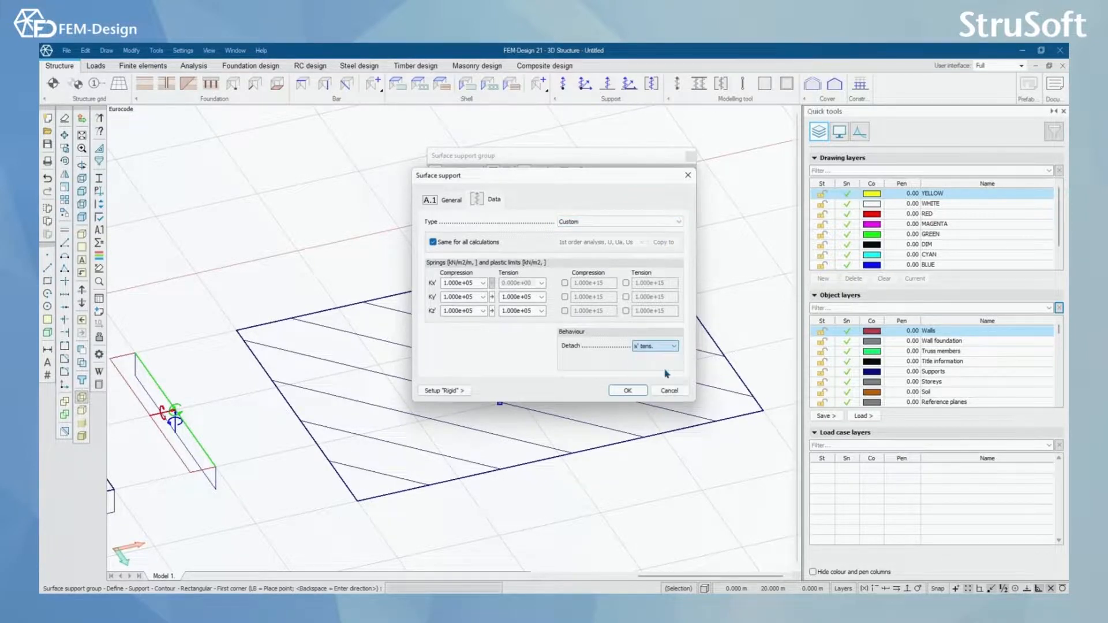
click(667, 346)
click(666, 356)
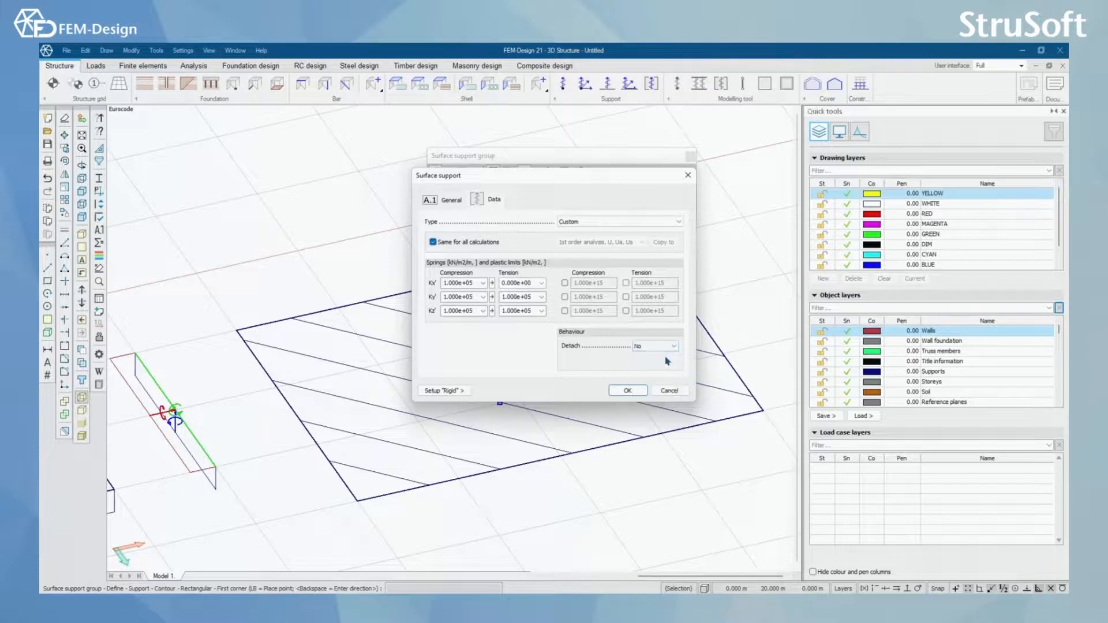
Step: Set the surface support's Kx' compression spring to Free and accept the settings
click(485, 284)
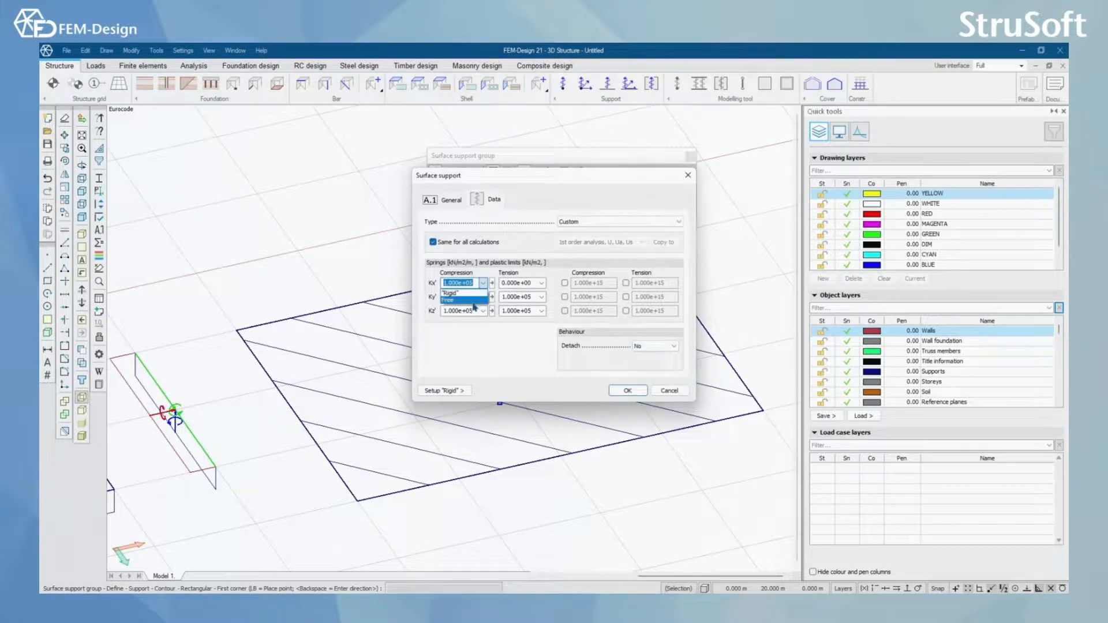
click(485, 290)
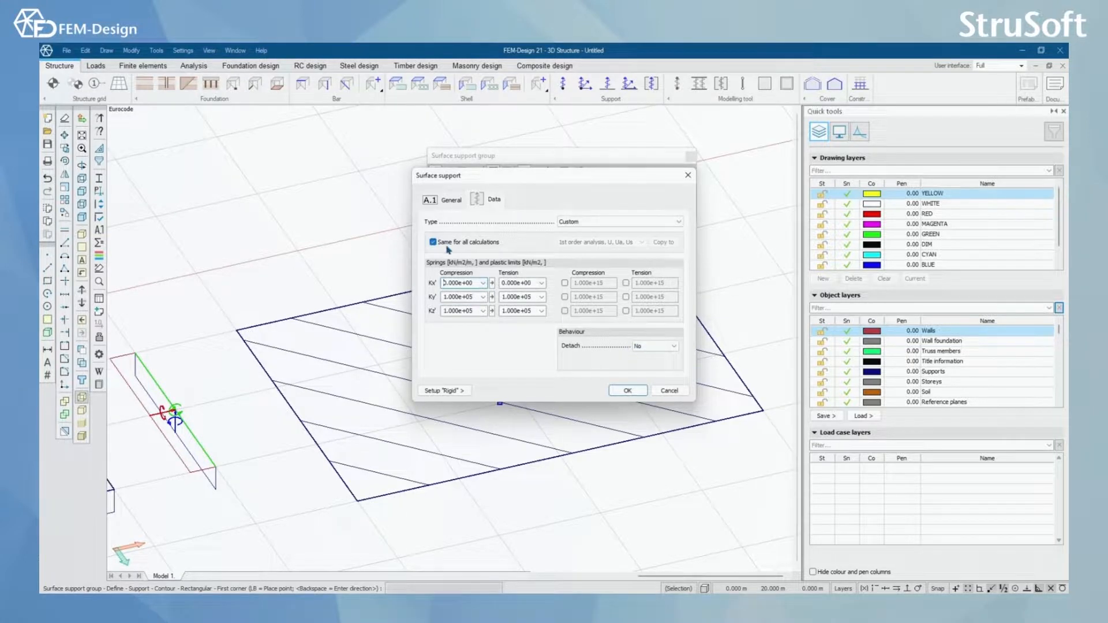
click(623, 396)
Step: Examine all the point, line and surface supports placed in the model
scroll(414, 352, down, 4)
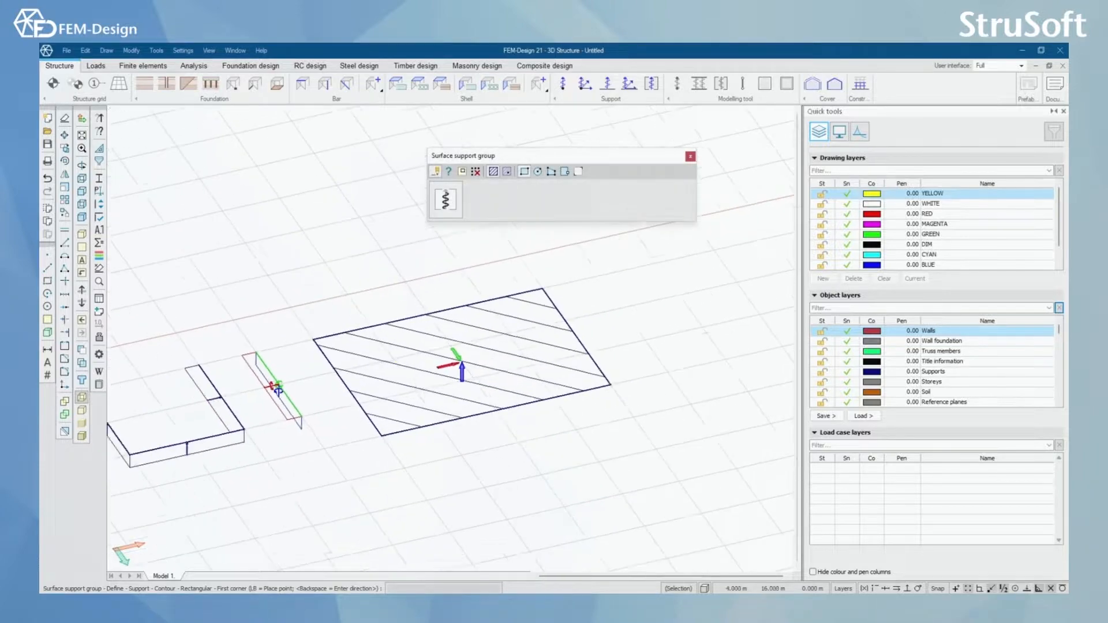
middle_drag(468, 380, 616, 378)
scroll(353, 395, down, 2)
mouse_move(354, 396)
shift+middle_down()
mouse_move(391, 354)
mouse_move(369, 392)
shift+middle_up()
scroll(369, 396, up, 3)
middle_drag(441, 410, 514, 412)
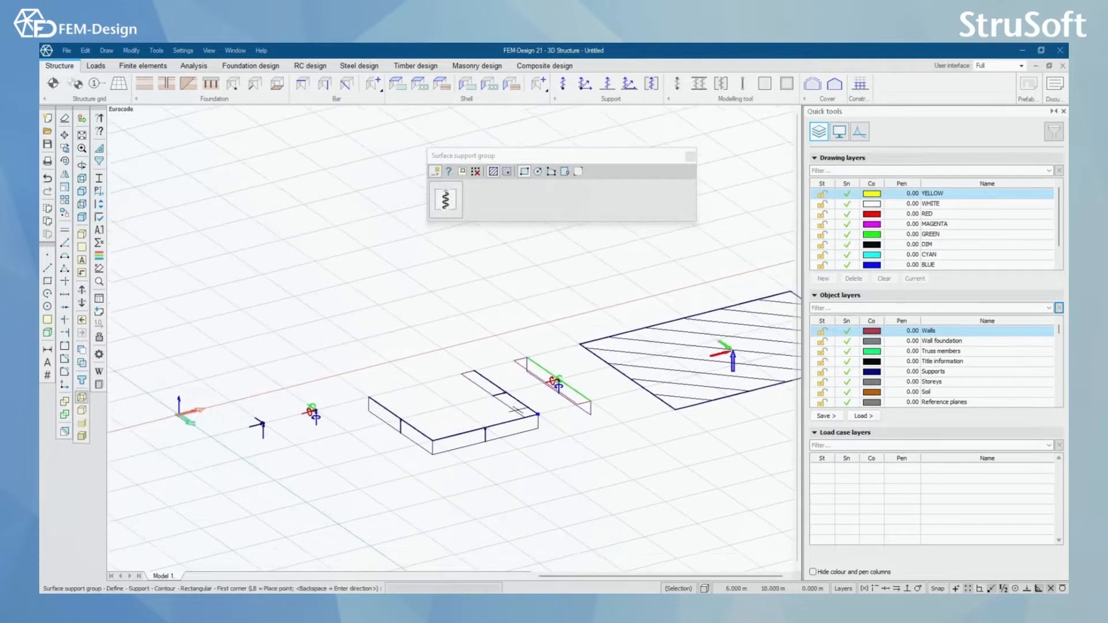
scroll(517, 409, down, 4)
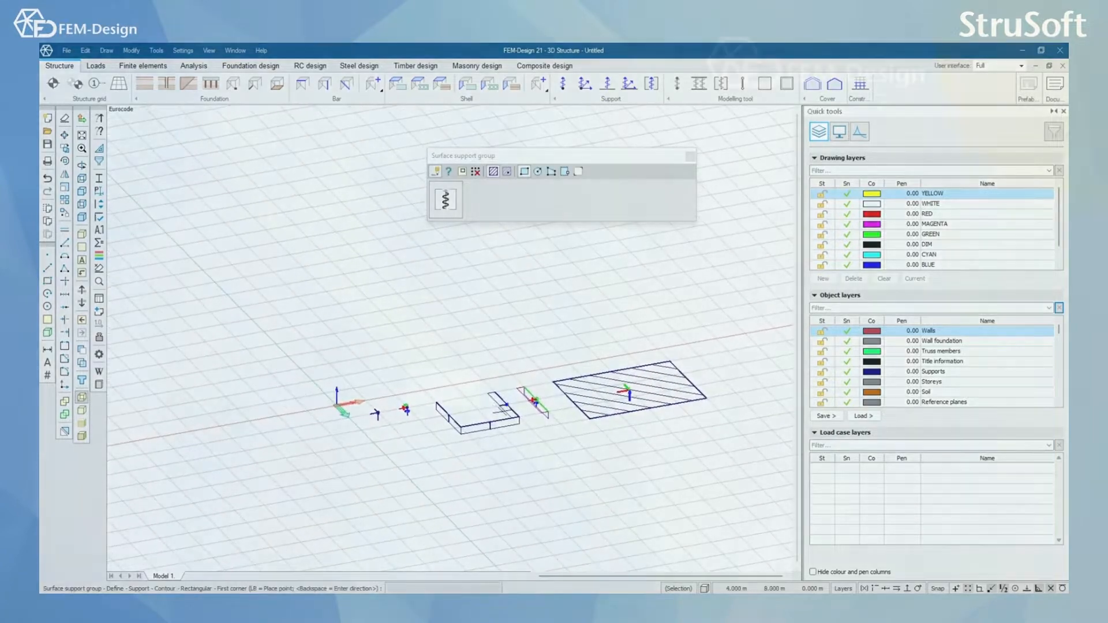